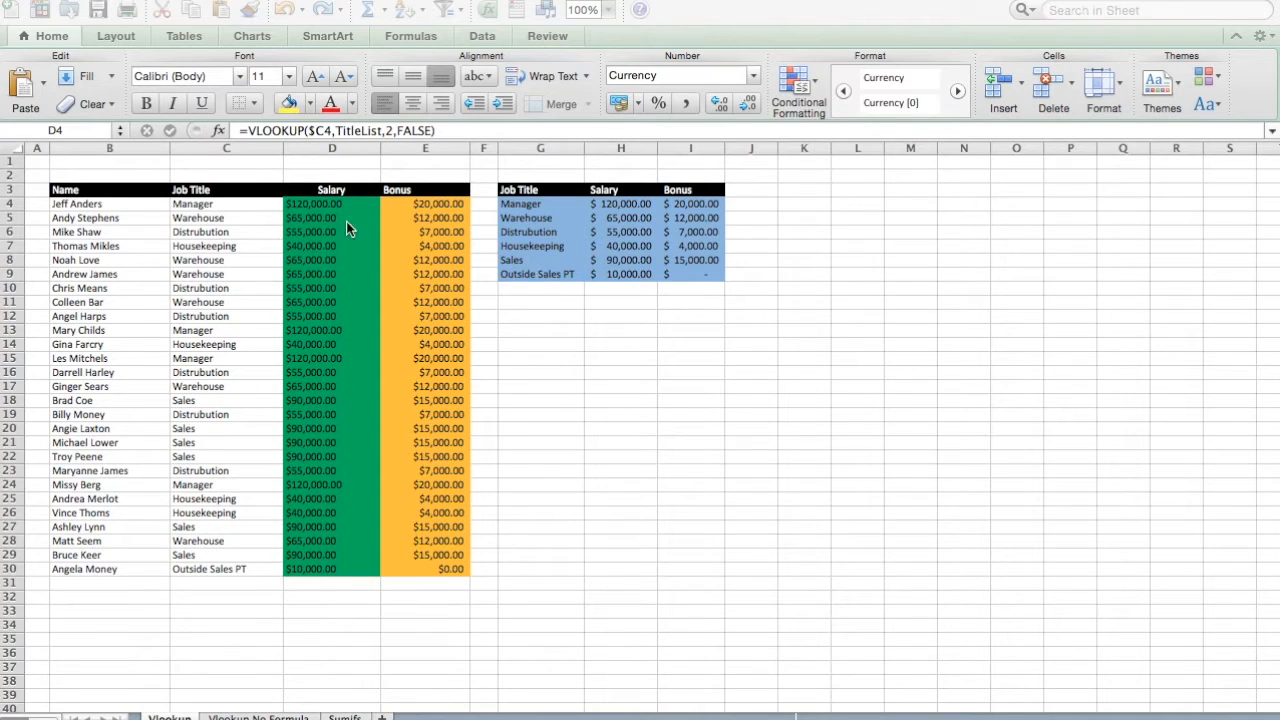
Change the job title in C6 to Manager and check the salary and bonus in that row
{"action": "left_click", "coordinate": [205, 232]}
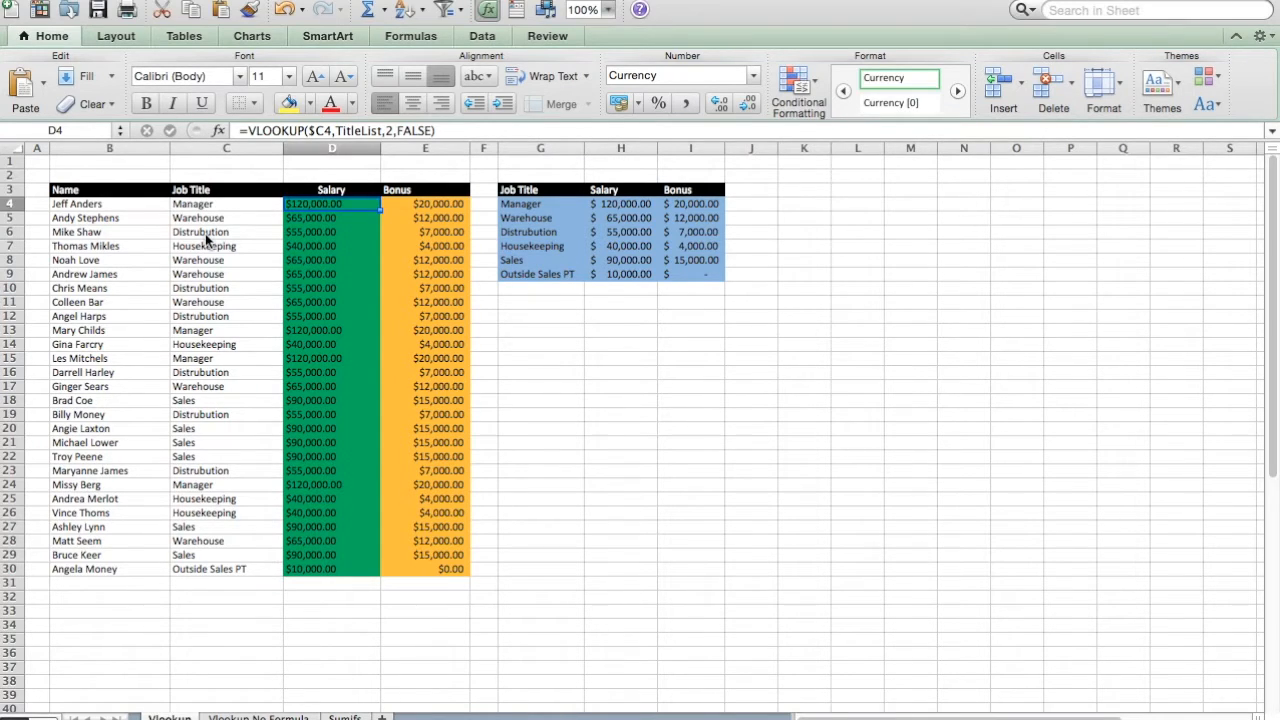
{"action": "left_click", "coordinate": [205, 233]}
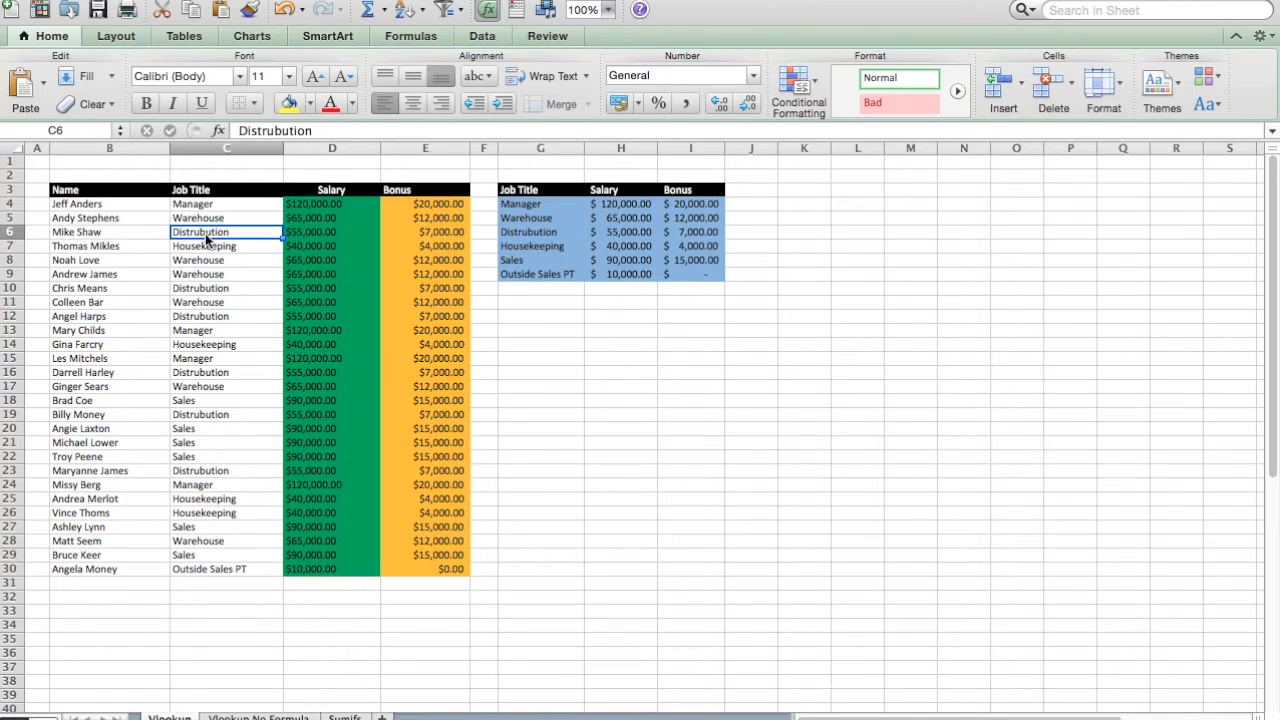
{"action": "type", "text": "M"}
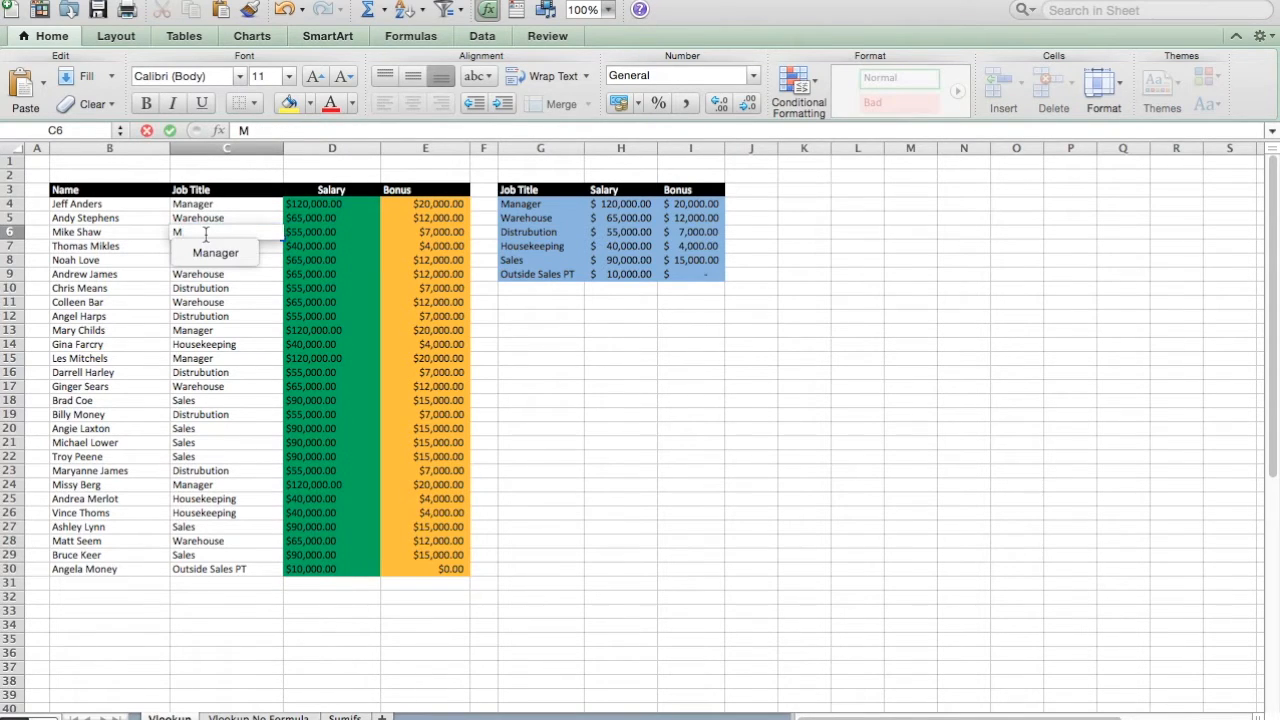
{"action": "key", "text": "Down"}
{"action": "key", "text": "Return"}
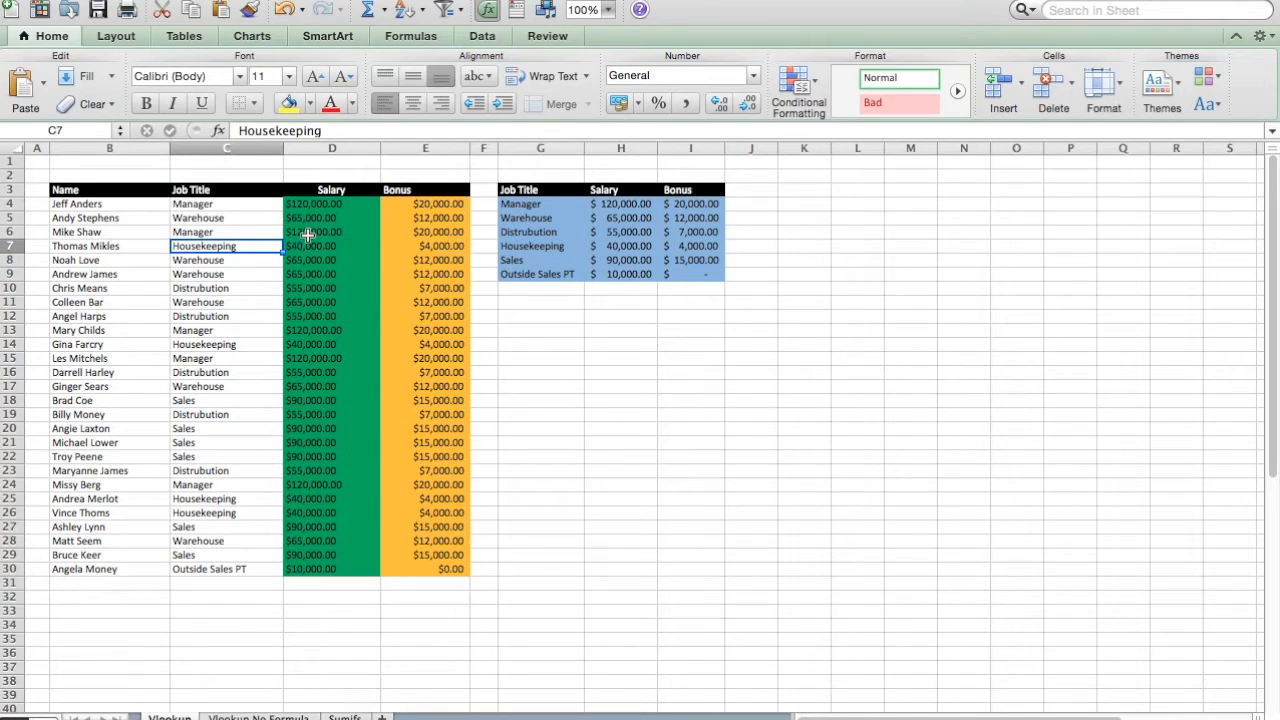
{"action": "left_click", "coordinate": [398, 238]}
{"action": "left_click", "coordinate": [310, 234]}
Restore the job title in C6 to Distrubution
{"action": "left_click", "coordinate": [240, 234]}
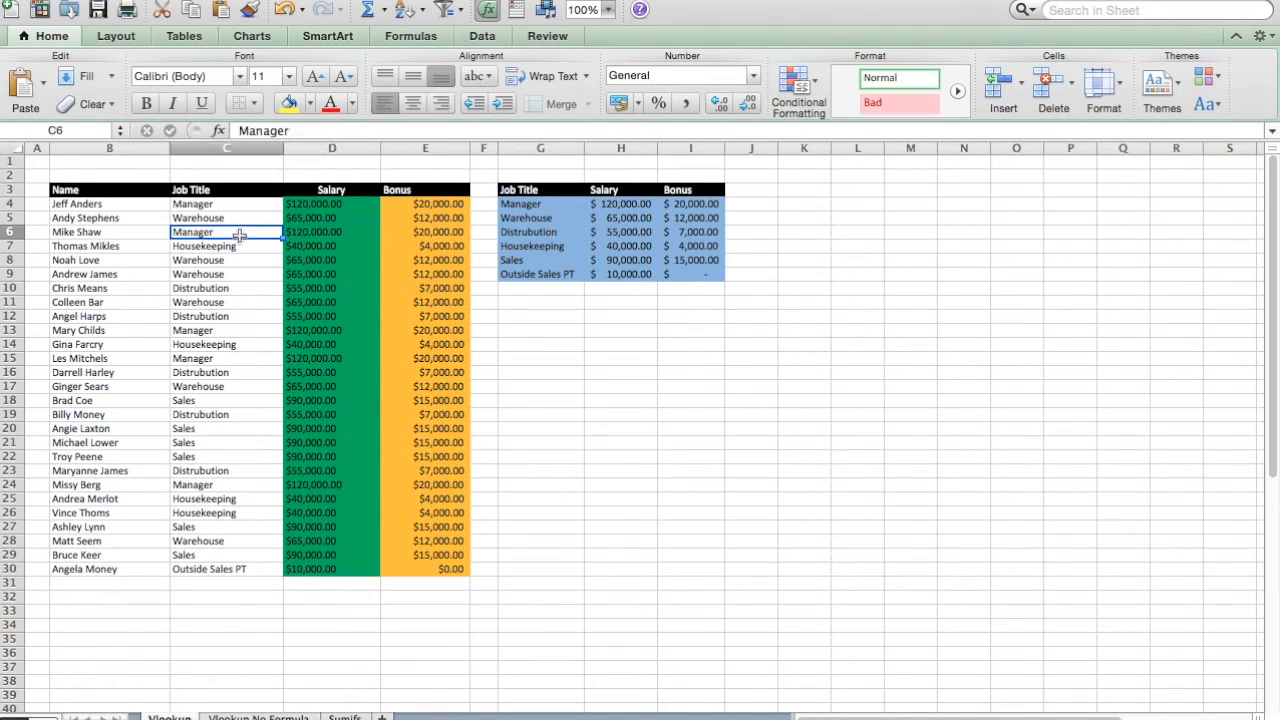
{"action": "type", "text": "Di"}
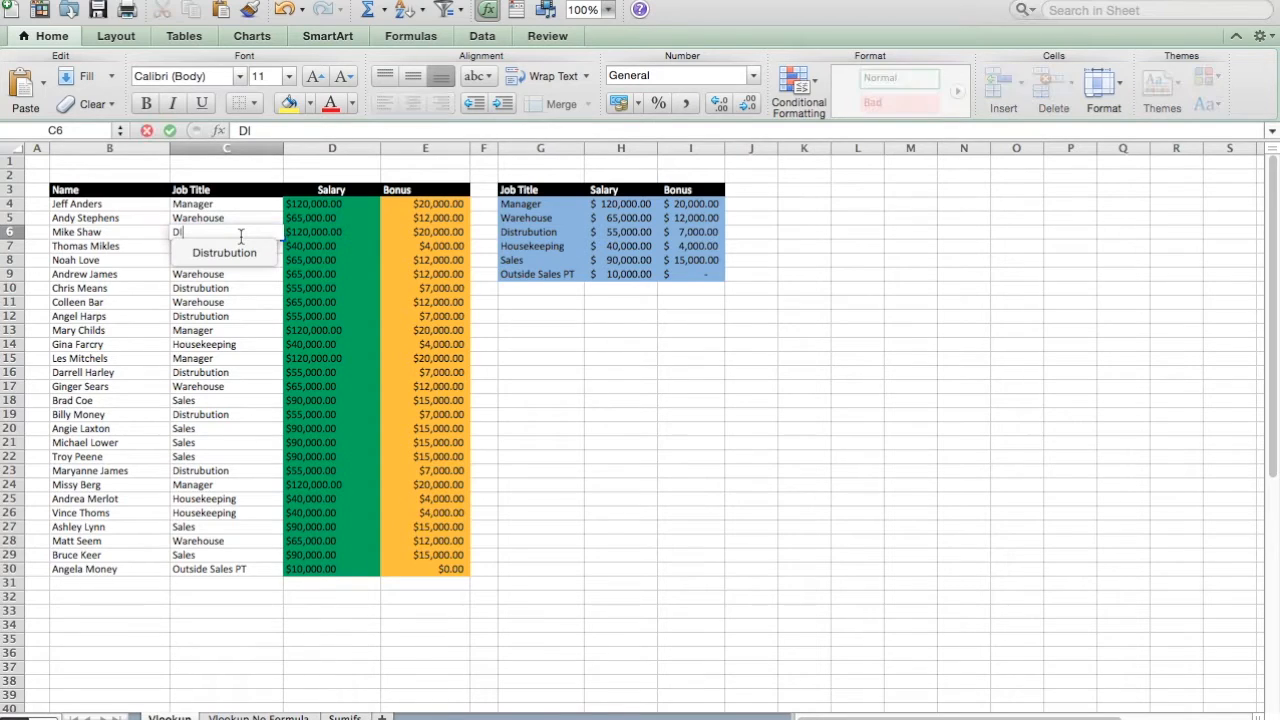
{"action": "key", "text": "Return"}
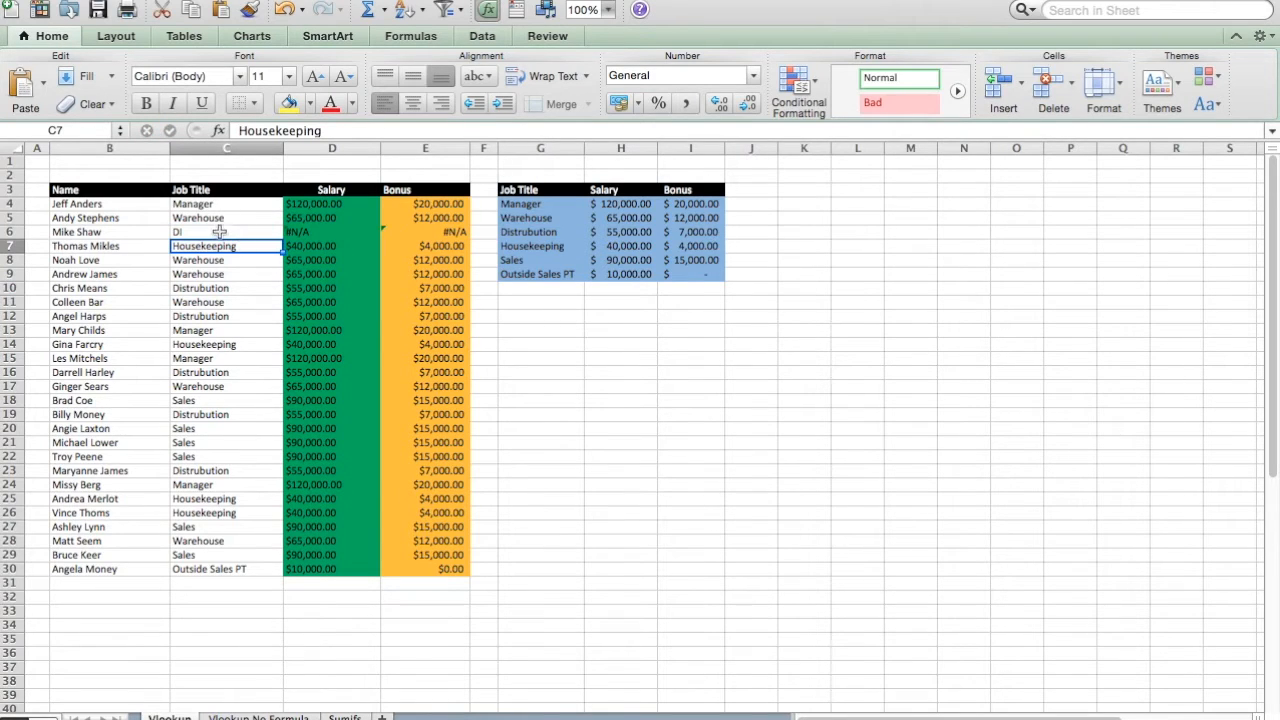
{"action": "left_click", "coordinate": [218, 232]}
{"action": "type", "text": "Di"}
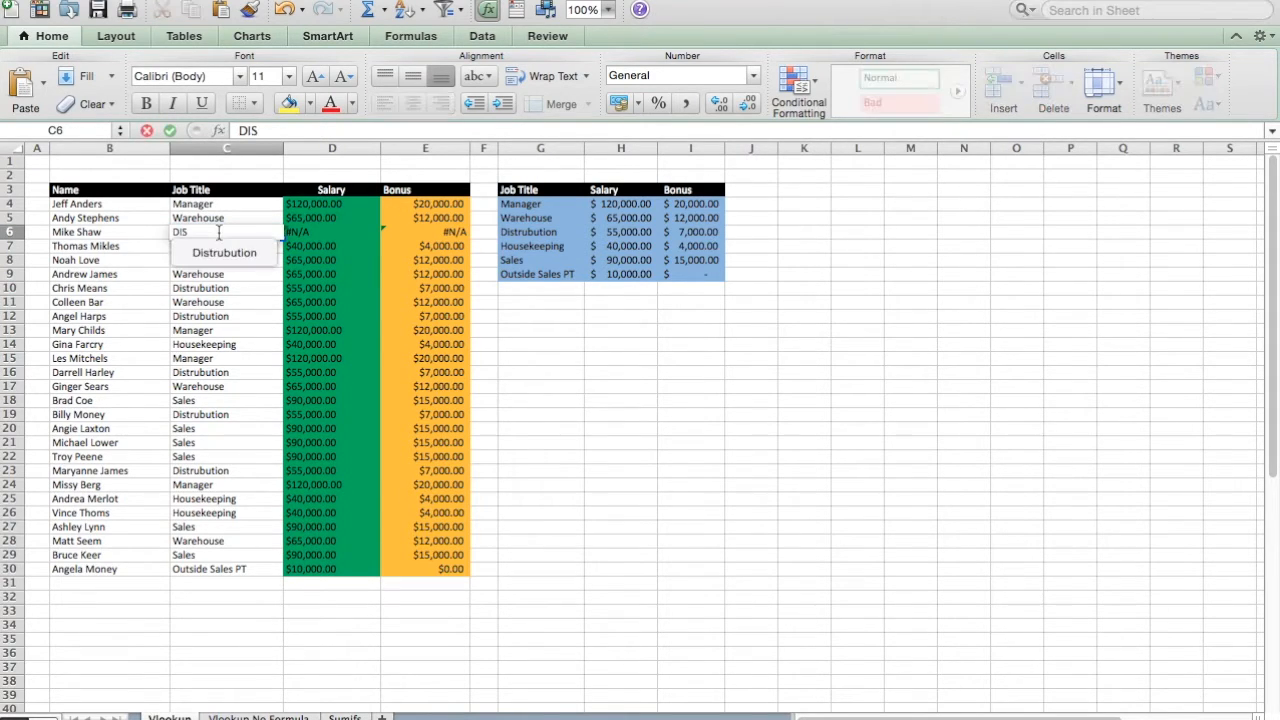
{"action": "key", "text": "Down"}
{"action": "key", "text": "Return"}
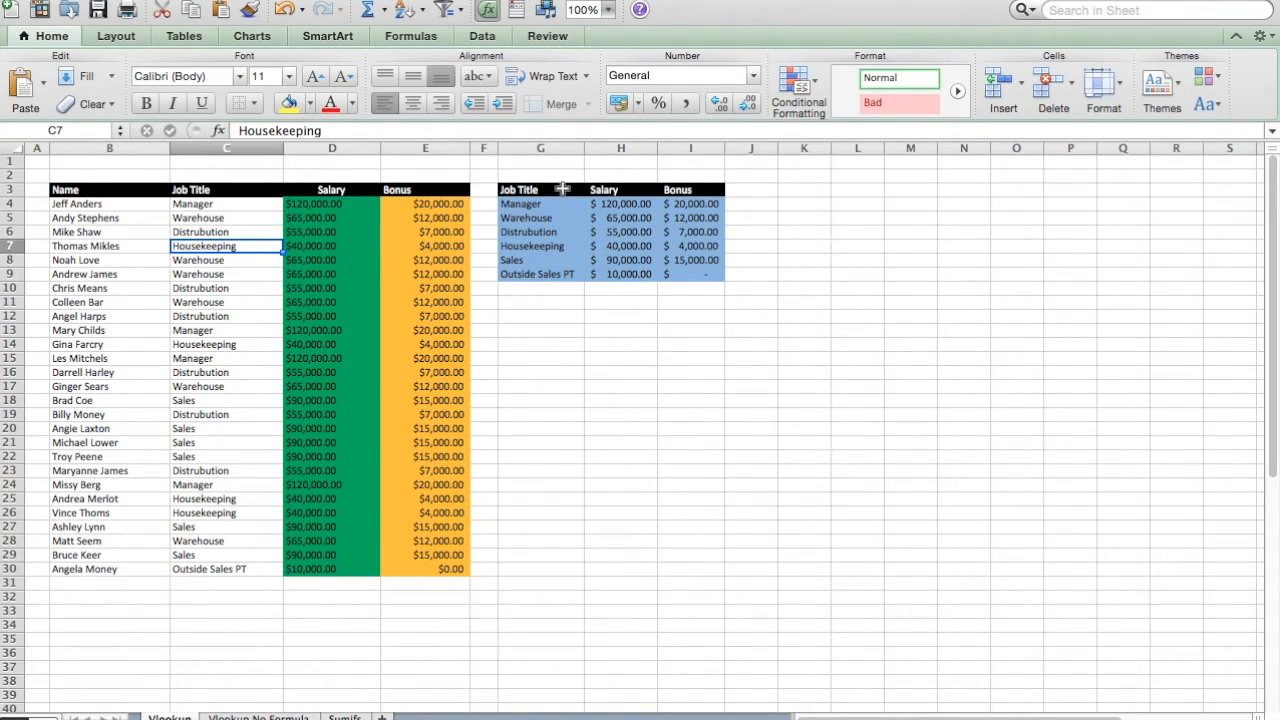
On the Vlookup No Formula sheet, start a VLOOKUP formula in salary cell D4 with C4 as the lookup value
{"action": "left_click", "coordinate": [326, 218]}
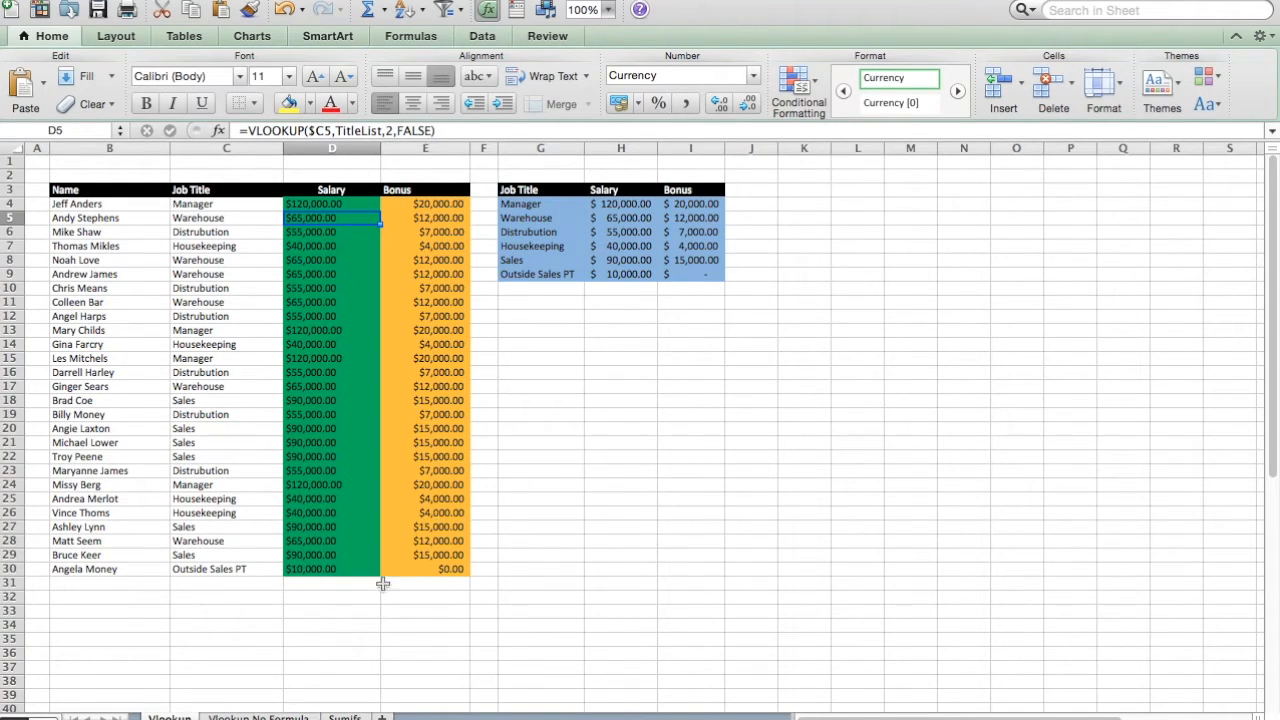
{"action": "left_click", "coordinate": [258, 714]}
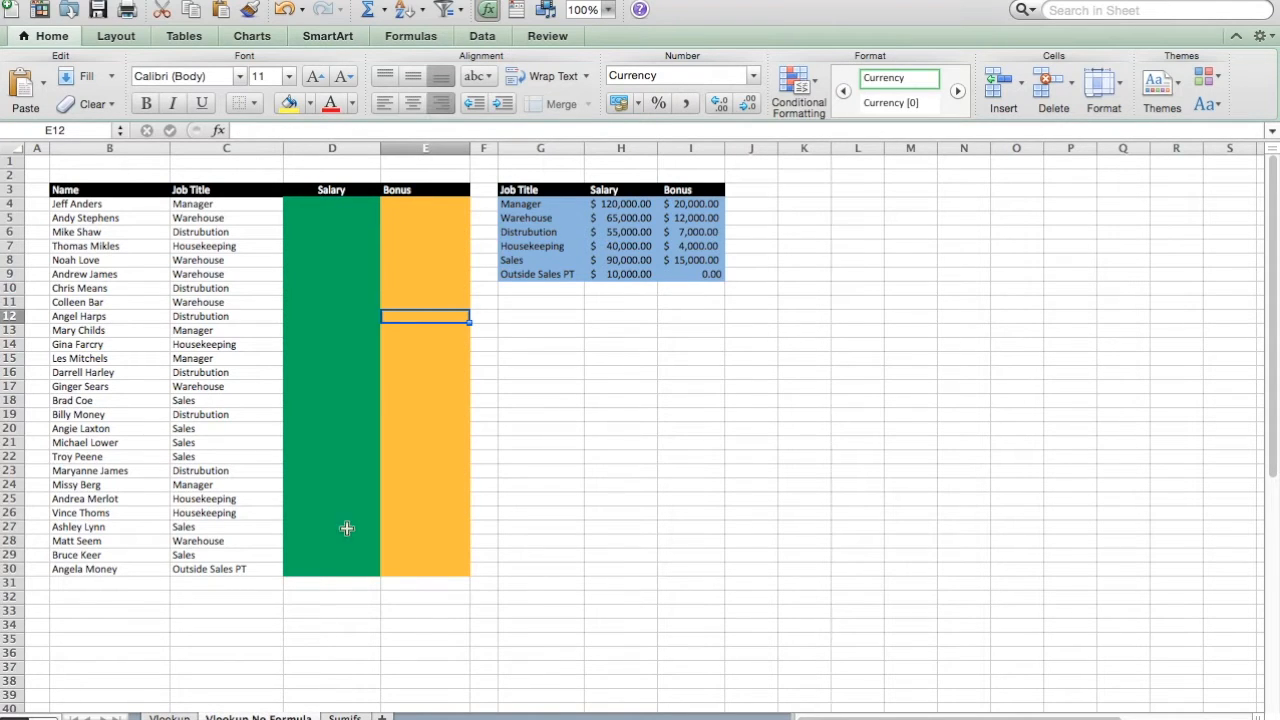
{"action": "left_click", "coordinate": [330, 203]}
{"action": "scroll", "coordinate": [489, 323], "scroll_direction": "down", "scroll_amount": 3}
{"action": "scroll", "coordinate": [485, 387], "scroll_direction": "up", "scroll_amount": 3}
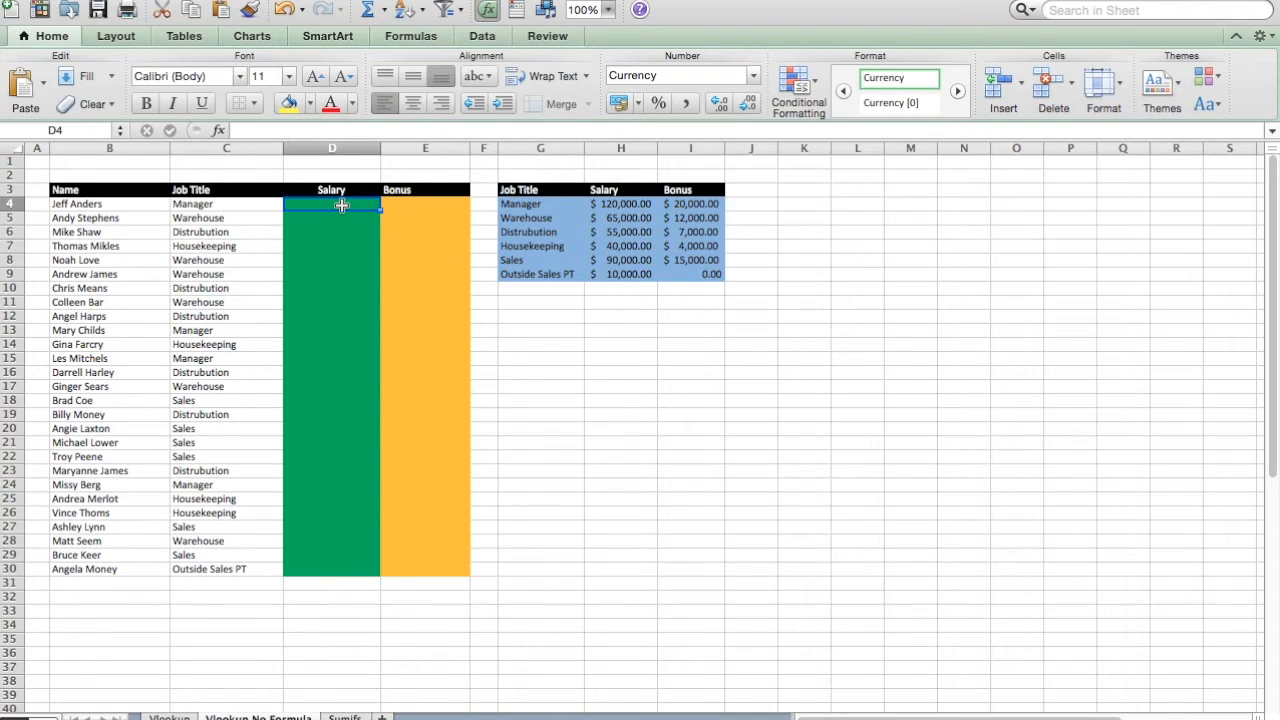
{"action": "type", "text": "=VLOOKUP"}
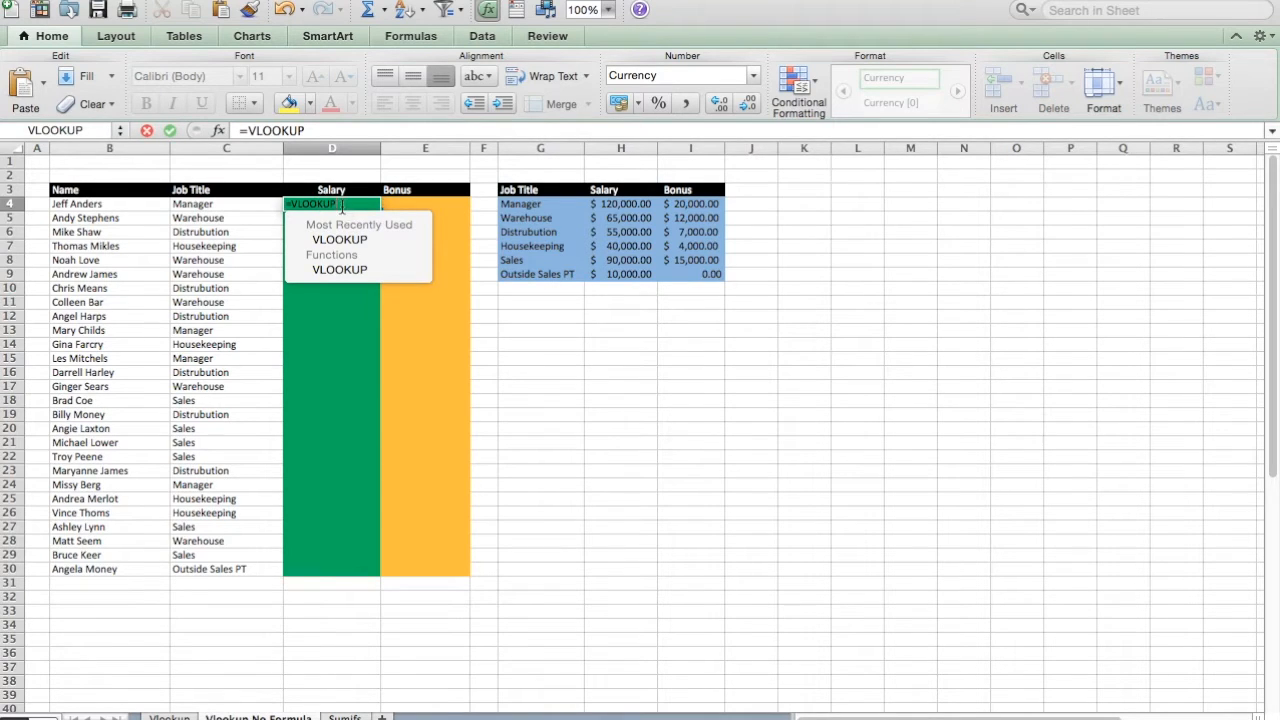
{"action": "type", "text": "("}
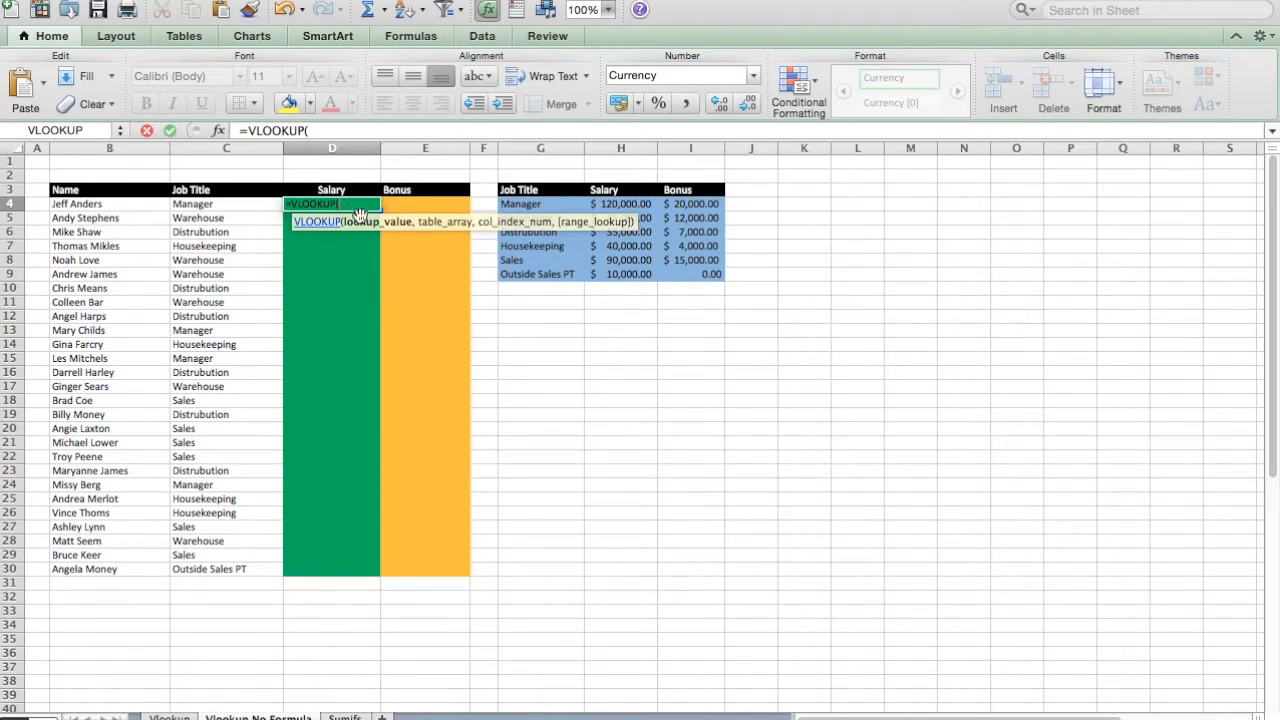
{"action": "left_click", "coordinate": [218, 205]}
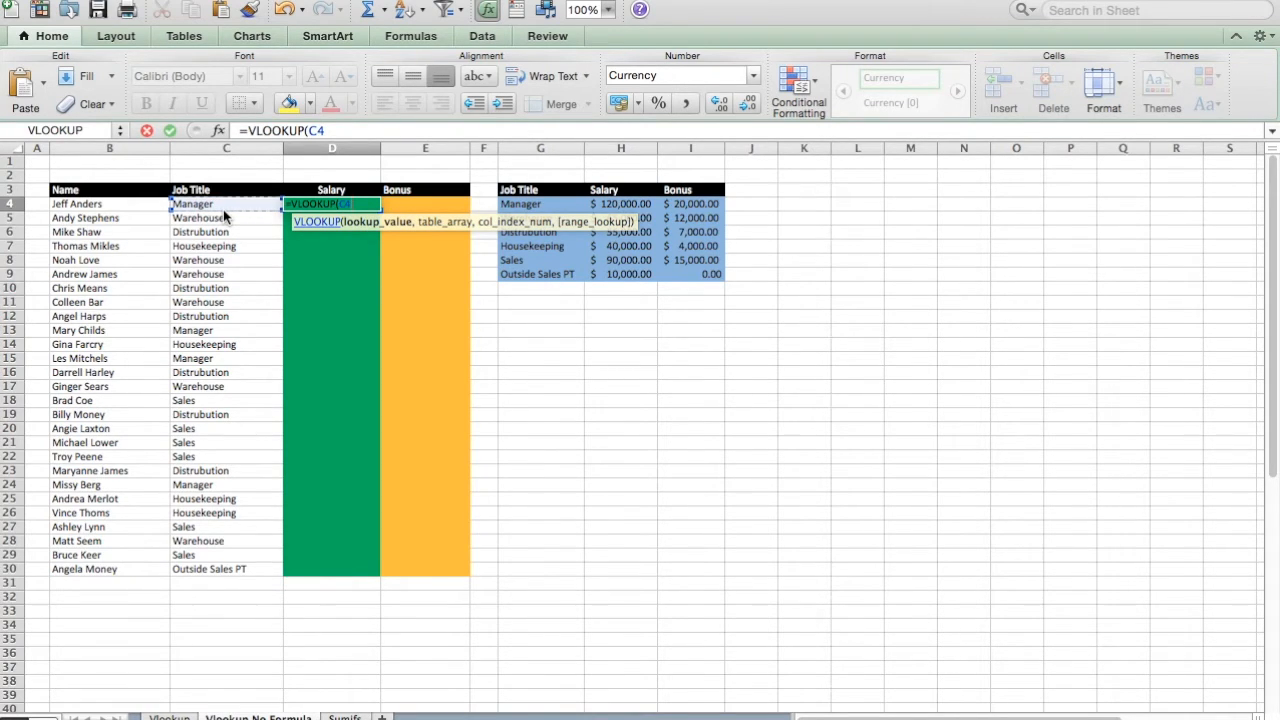
{"action": "type", "text": ","}
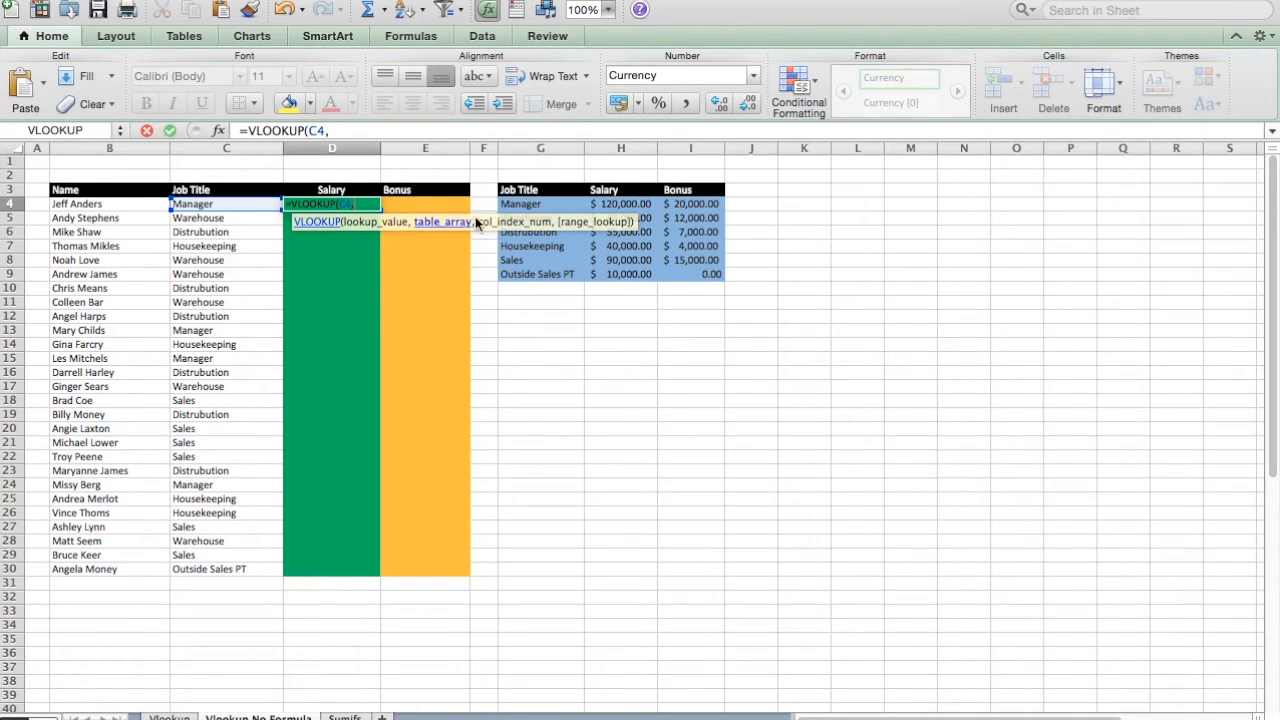
Complete the D4 formula with table array G3:I9, column index 2 and range lookup FALSE
{"action": "left_click_drag", "start_coordinate": [508, 193], "coordinate": [688, 270]}
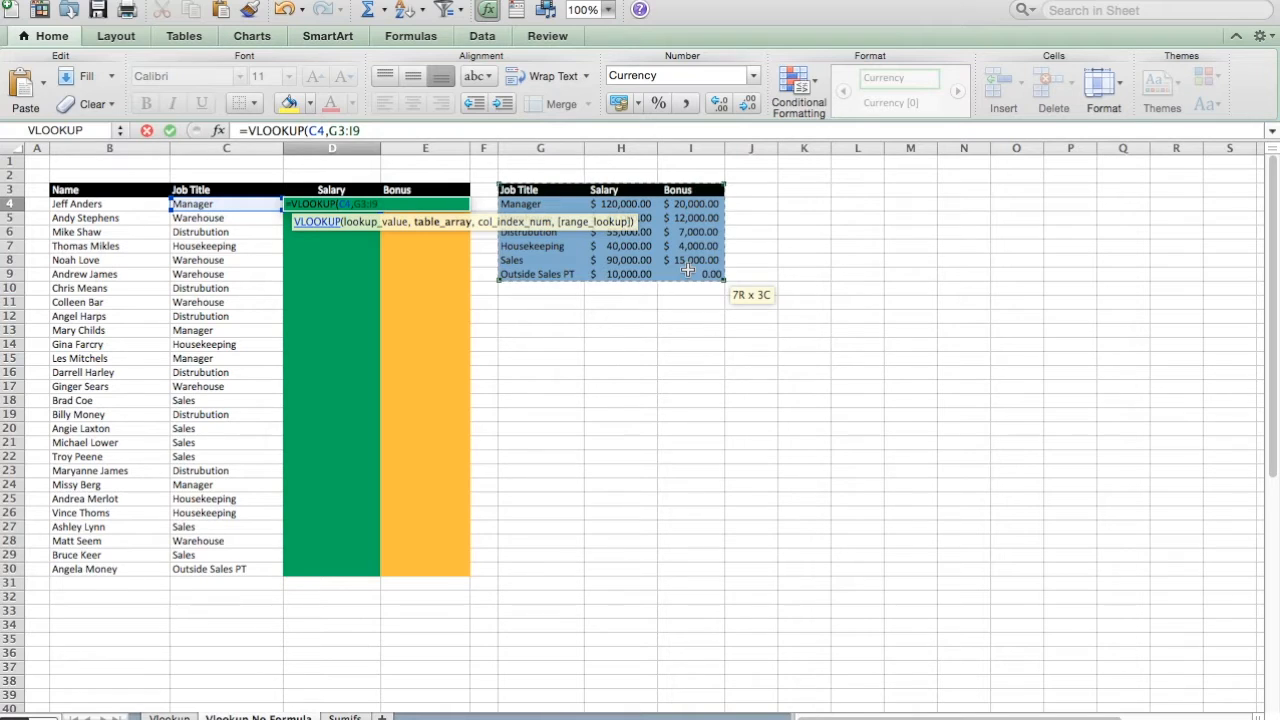
{"action": "type", "text": ","}
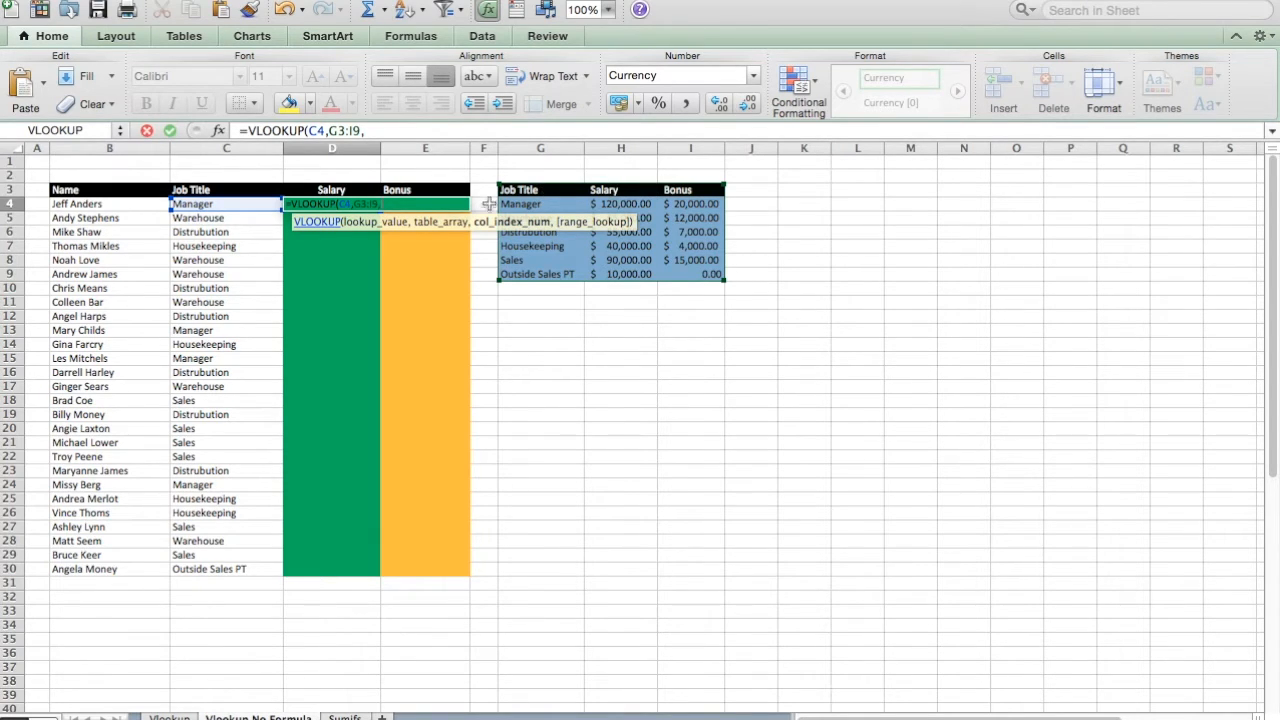
{"action": "type", "text": "2,"}
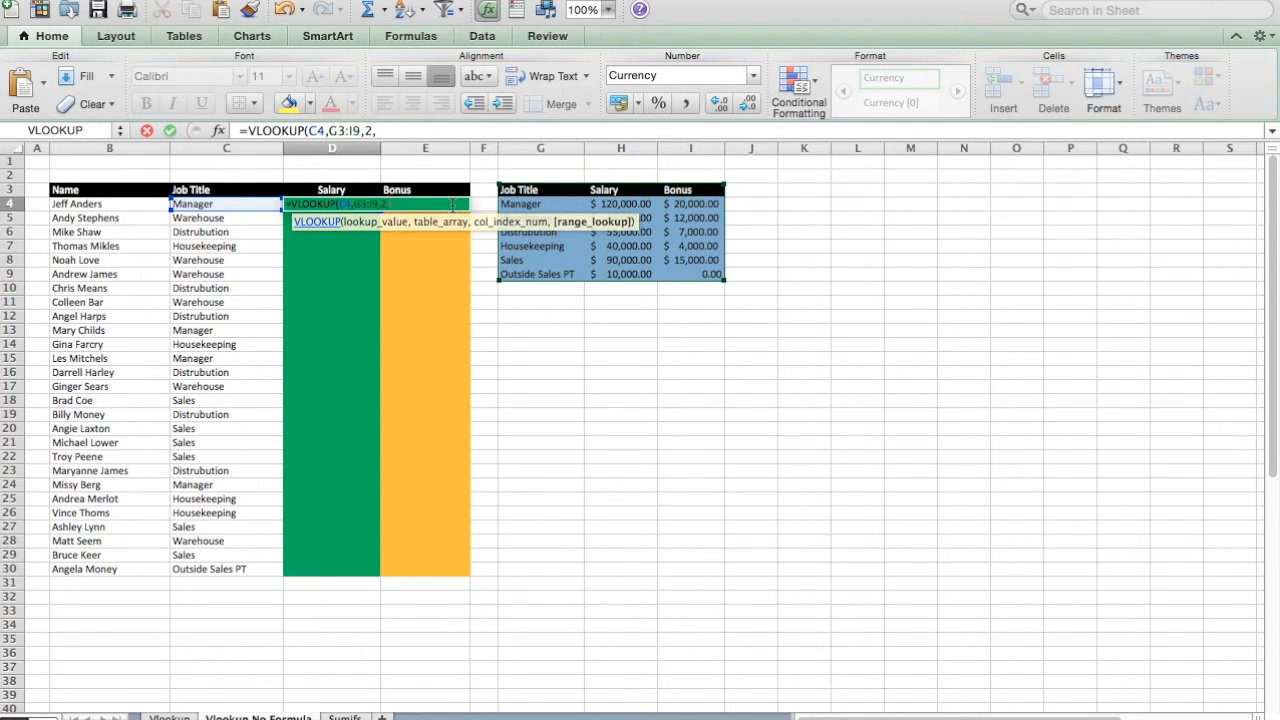
{"action": "type", "text": "FALSE"}
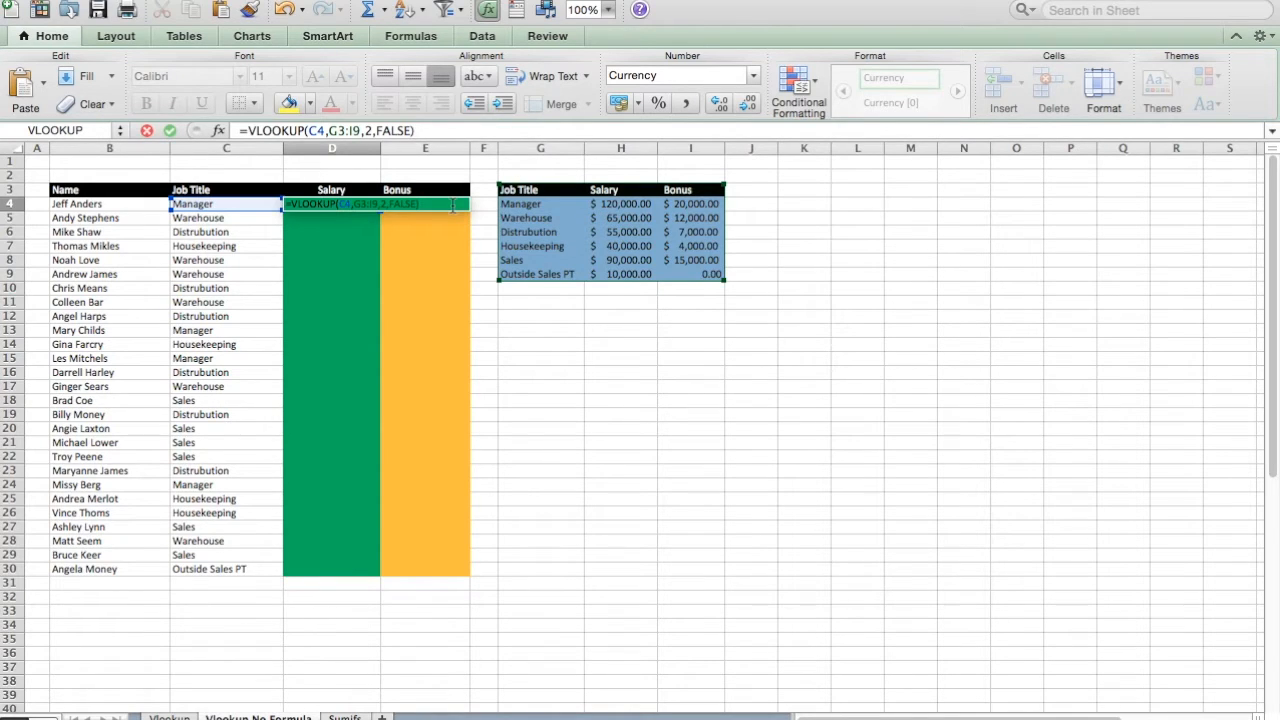
{"action": "key", "text": "Return"}
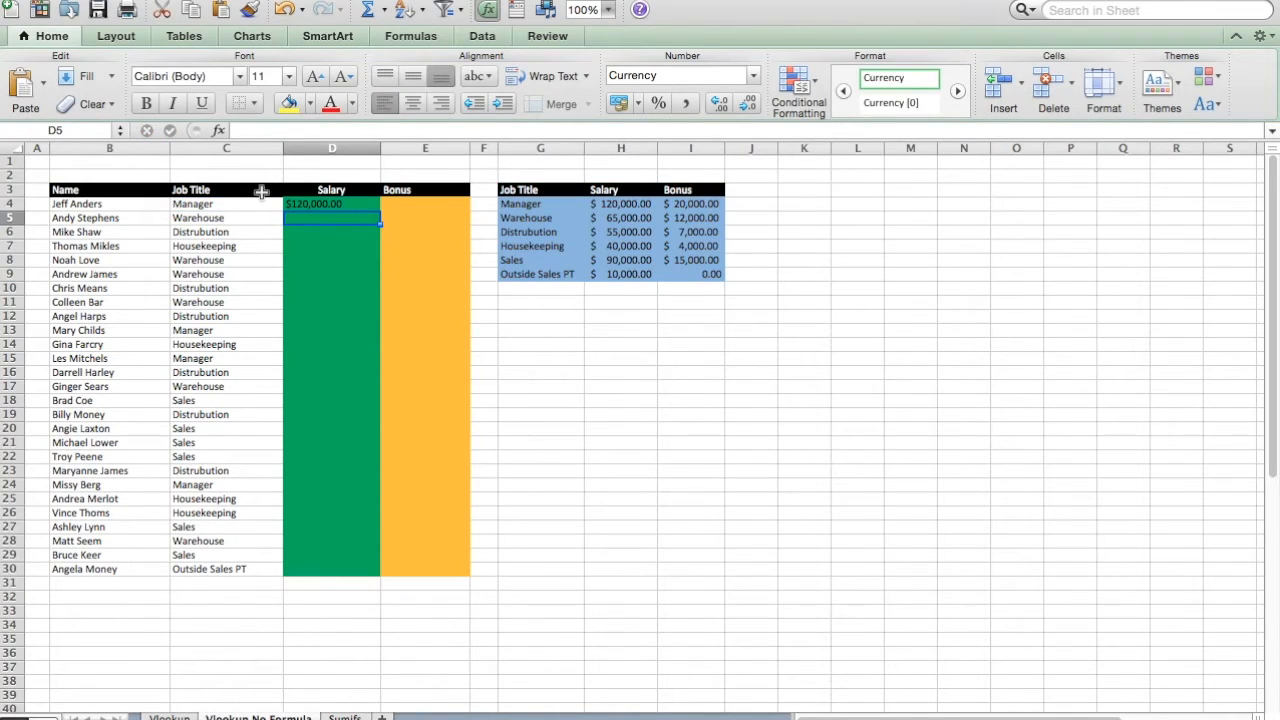
Copy the VLOOKUP formula from D4 down the Salary column through D30
{"action": "left_click", "coordinate": [310, 205]}
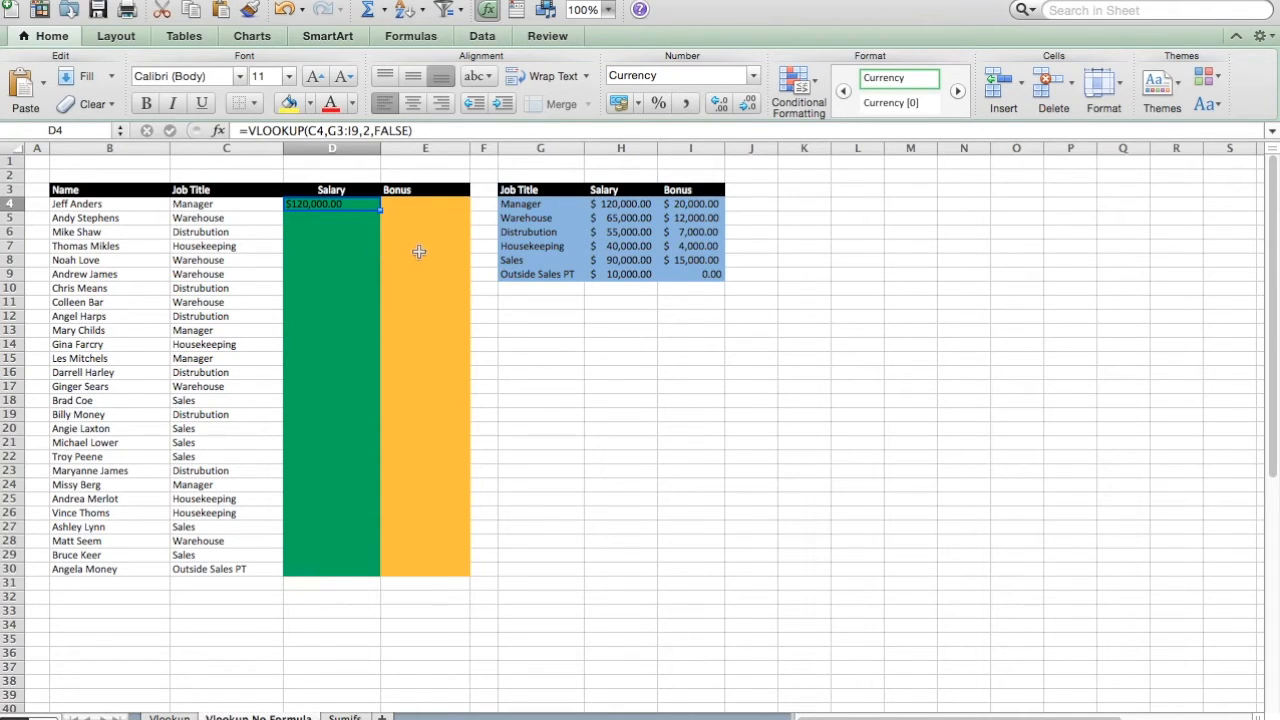
{"action": "key", "text": "super+c"}
{"action": "key", "text": "shift+Down"}
{"action": "key", "text": "shift+Down"}
{"action": "key", "text": "shift+Down"}
{"action": "key", "text": "shift+Down"}
{"action": "key", "text": "shift+Down"}
{"action": "key", "text": "shift+Down"}
{"action": "key", "text": "shift+Down"}
{"action": "key", "text": "shift+Down"}
{"action": "key", "text": "shift+Down"}
{"action": "key", "text": "shift+Down"}
{"action": "key", "text": "shift+Down"}
{"action": "key", "text": "shift+Down"}
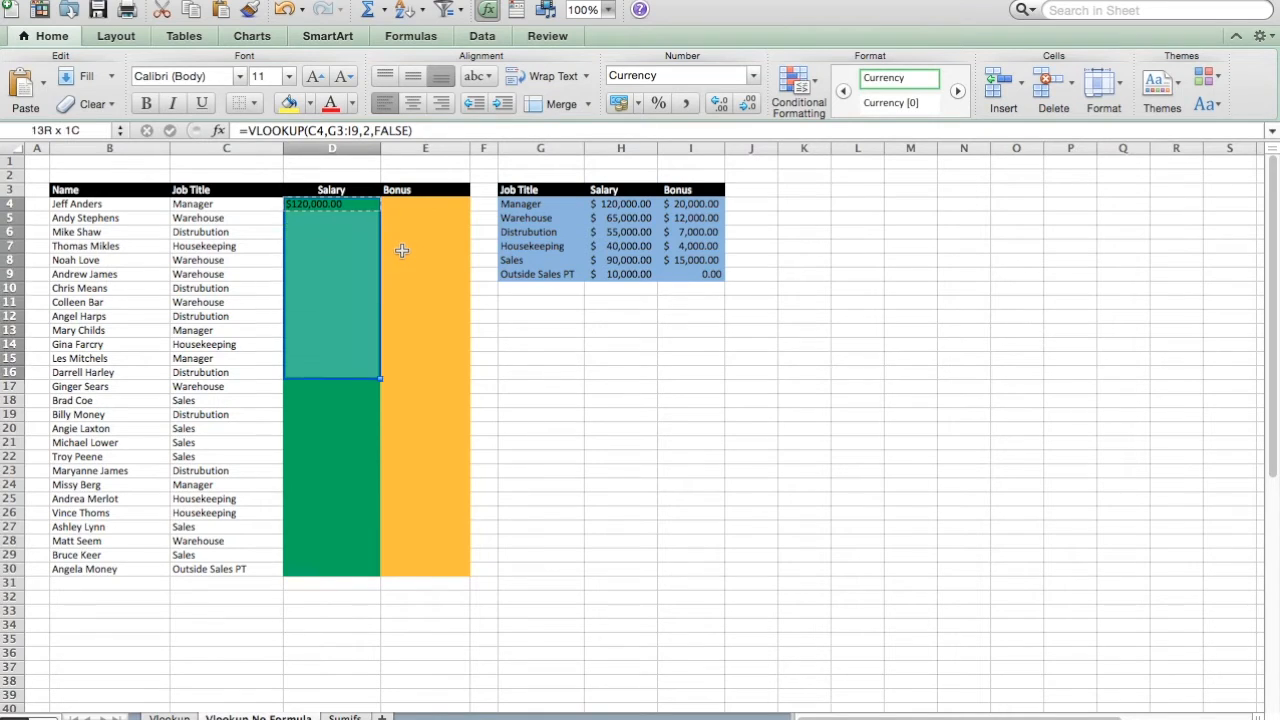
{"action": "key", "text": "shift+Down"}
{"action": "key", "text": "shift+Down"}
{"action": "key", "text": "shift+Down"}
{"action": "key", "text": "shift+Down"}
{"action": "key", "text": "shift+Down"}
{"action": "key", "text": "shift+Down"}
{"action": "key", "text": "shift+Down"}
{"action": "key", "text": "shift+Down"}
{"action": "key", "text": "shift+Down"}
{"action": "key", "text": "shift+Down"}
{"action": "key", "text": "shift+Down"}
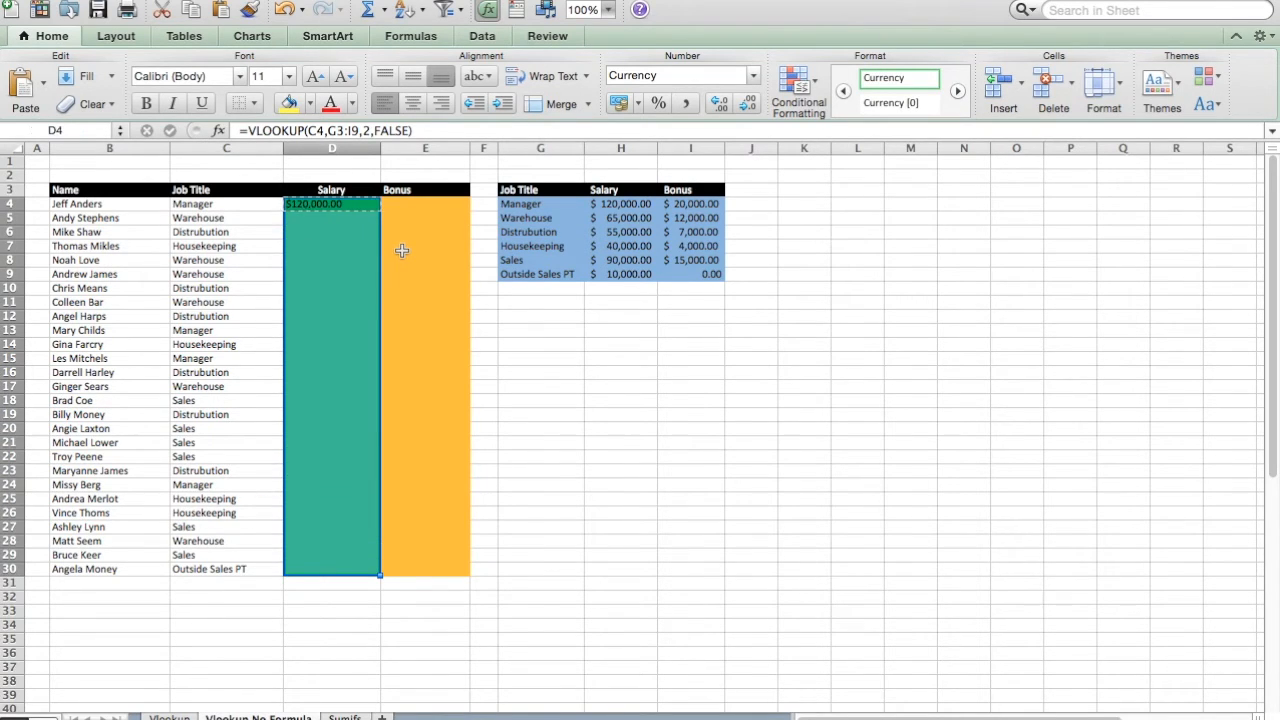
{"action": "key", "text": "super+v"}
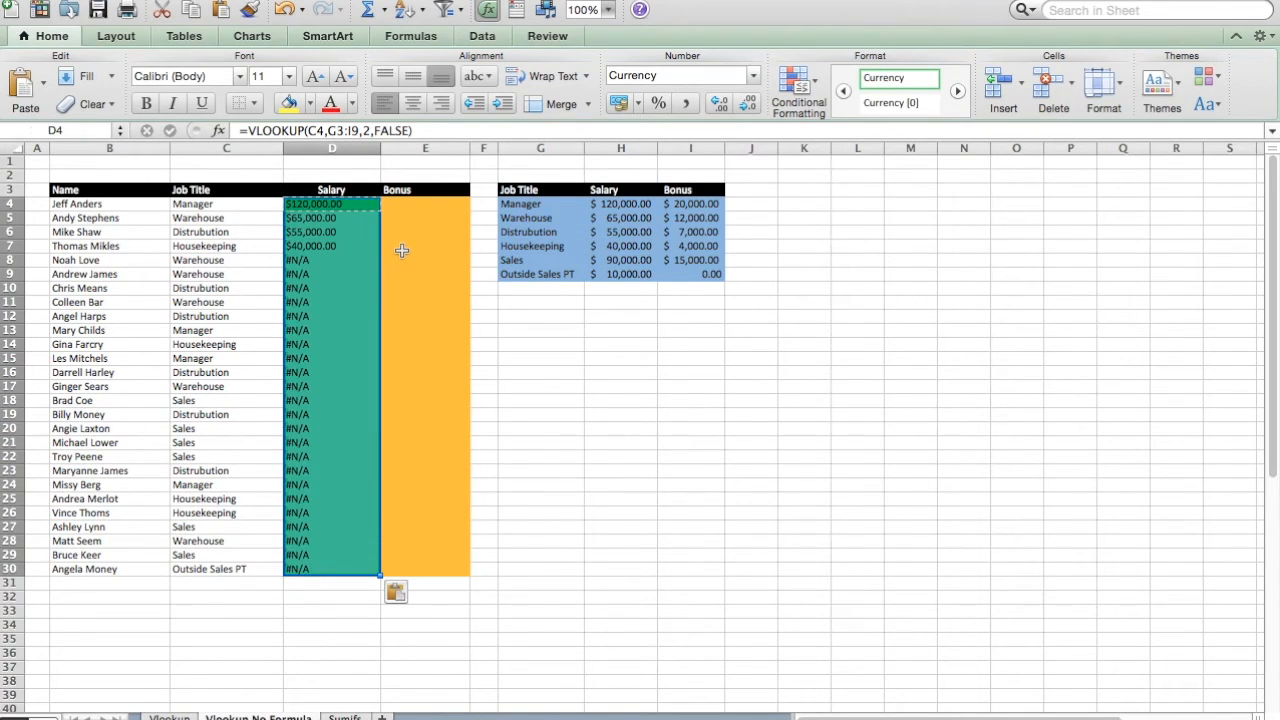
Inspect the cell and table references used by the copied formula in D10, leaving the formula unedited
{"action": "left_click", "coordinate": [305, 288]}
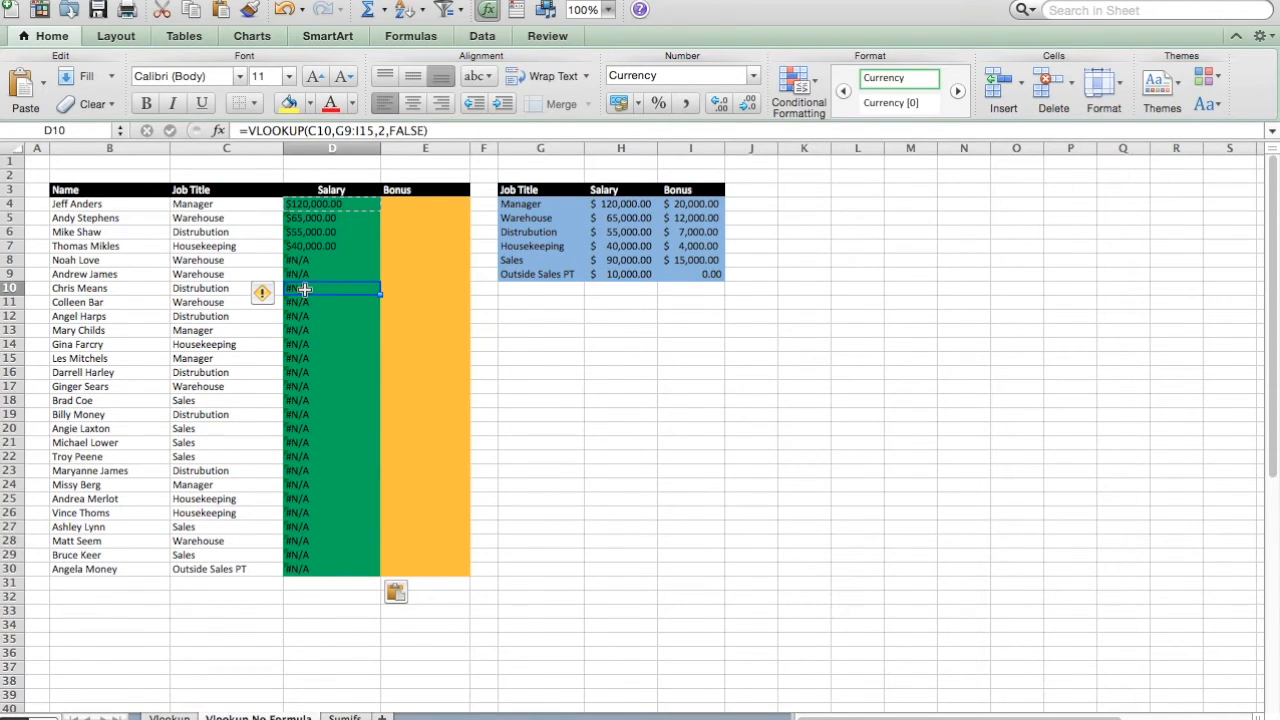
{"action": "double_click", "coordinate": [305, 288]}
{"action": "key", "text": "F2"}
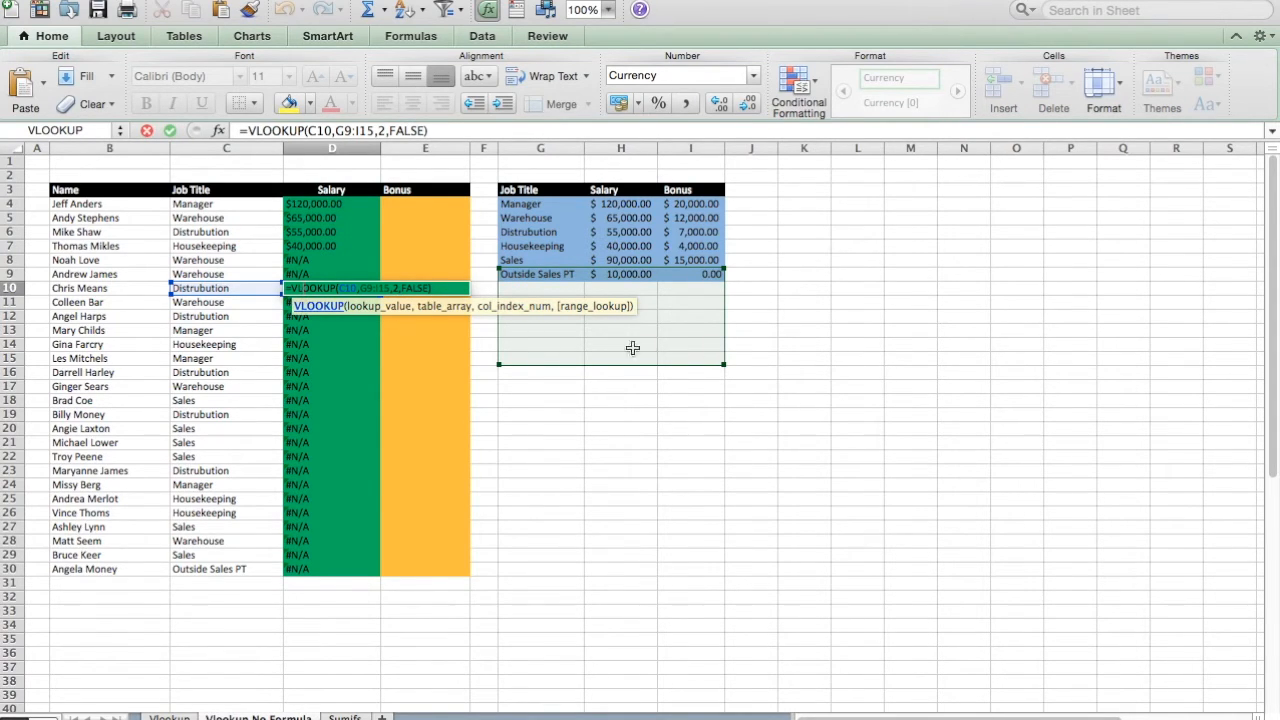
{"action": "left_click", "coordinate": [980, 314]}
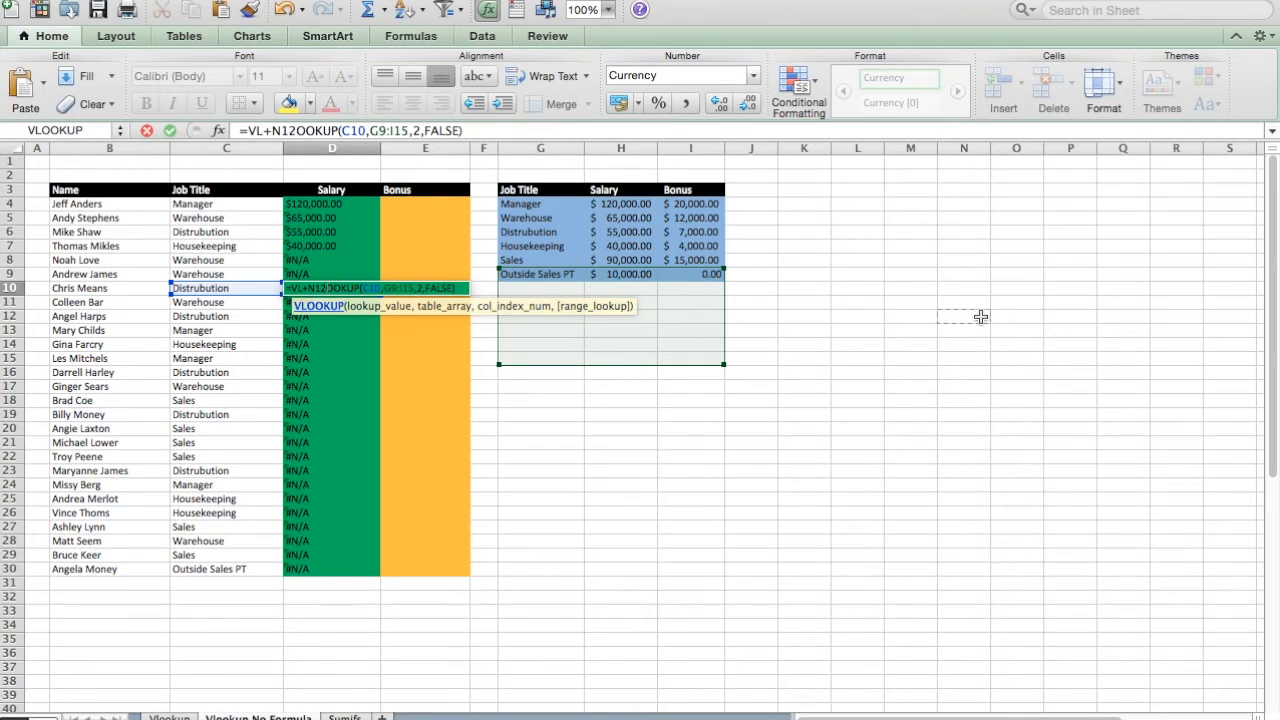
{"action": "key", "text": "Escape"}
Anchor the lookup value's column in the D4 salary formula, making the reference $C4
{"action": "left_click", "coordinate": [331, 203]}
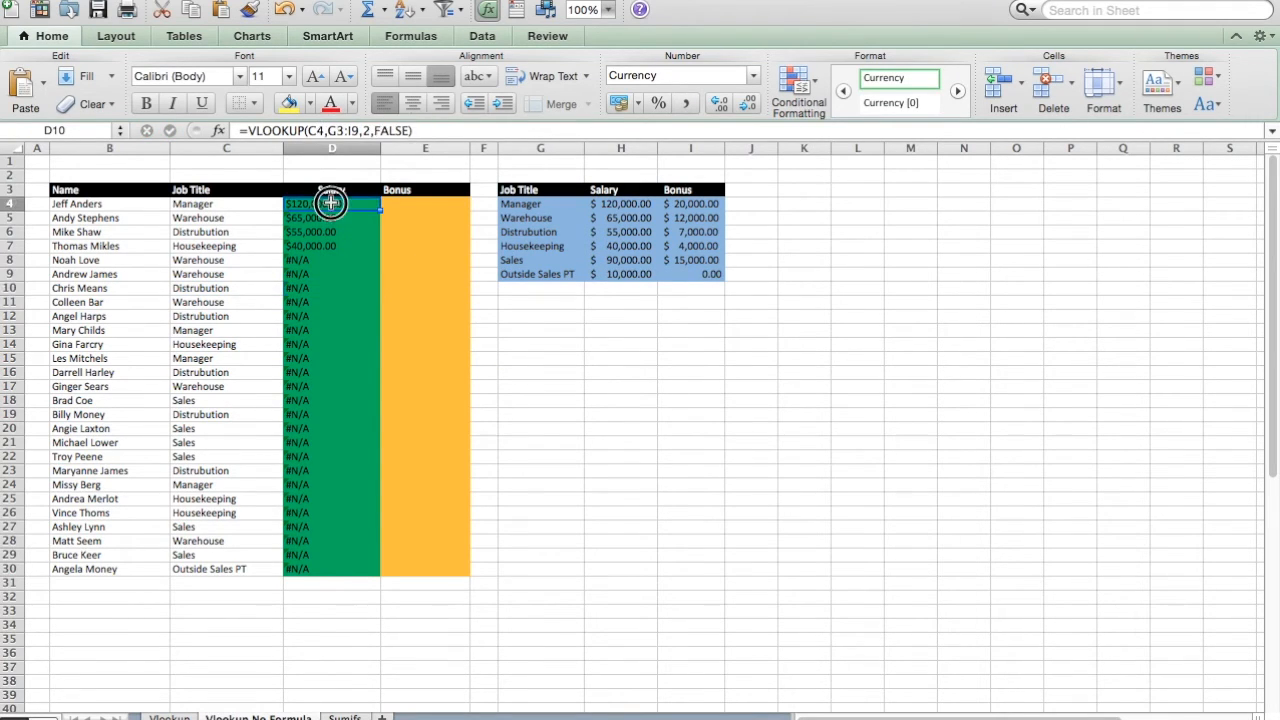
{"action": "left_click", "coordinate": [312, 134]}
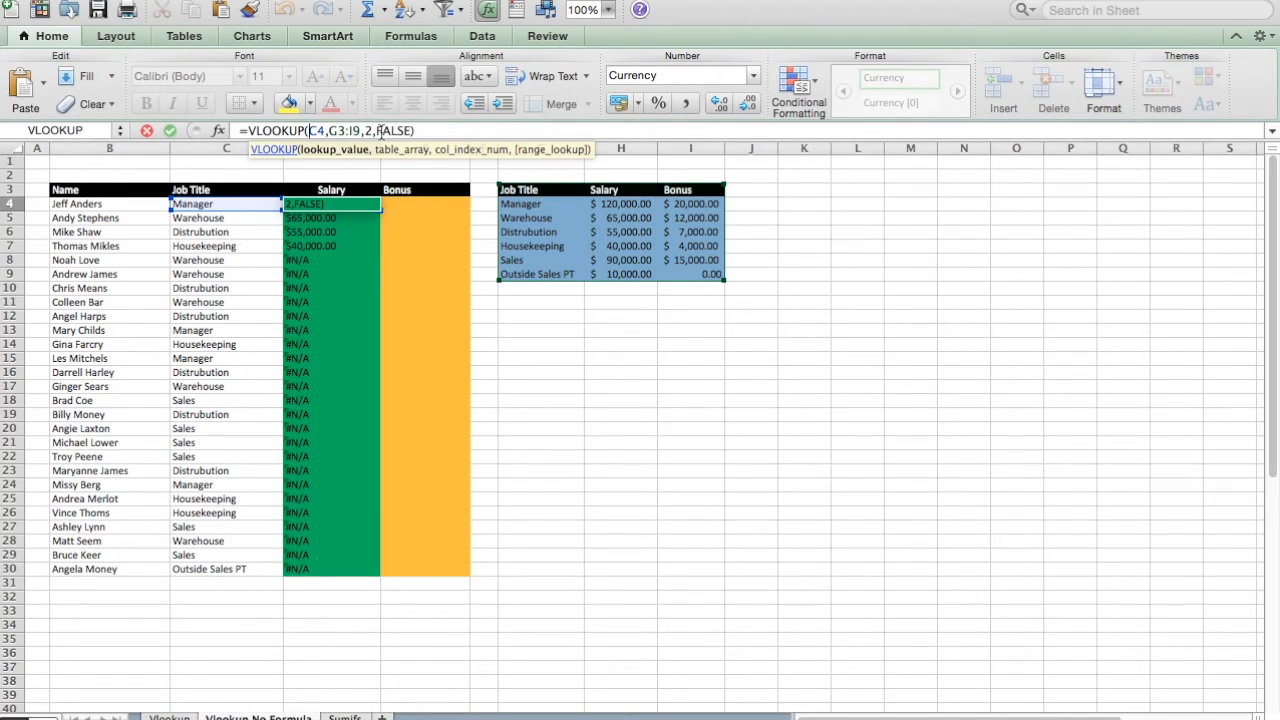
{"action": "type", "text": "$"}
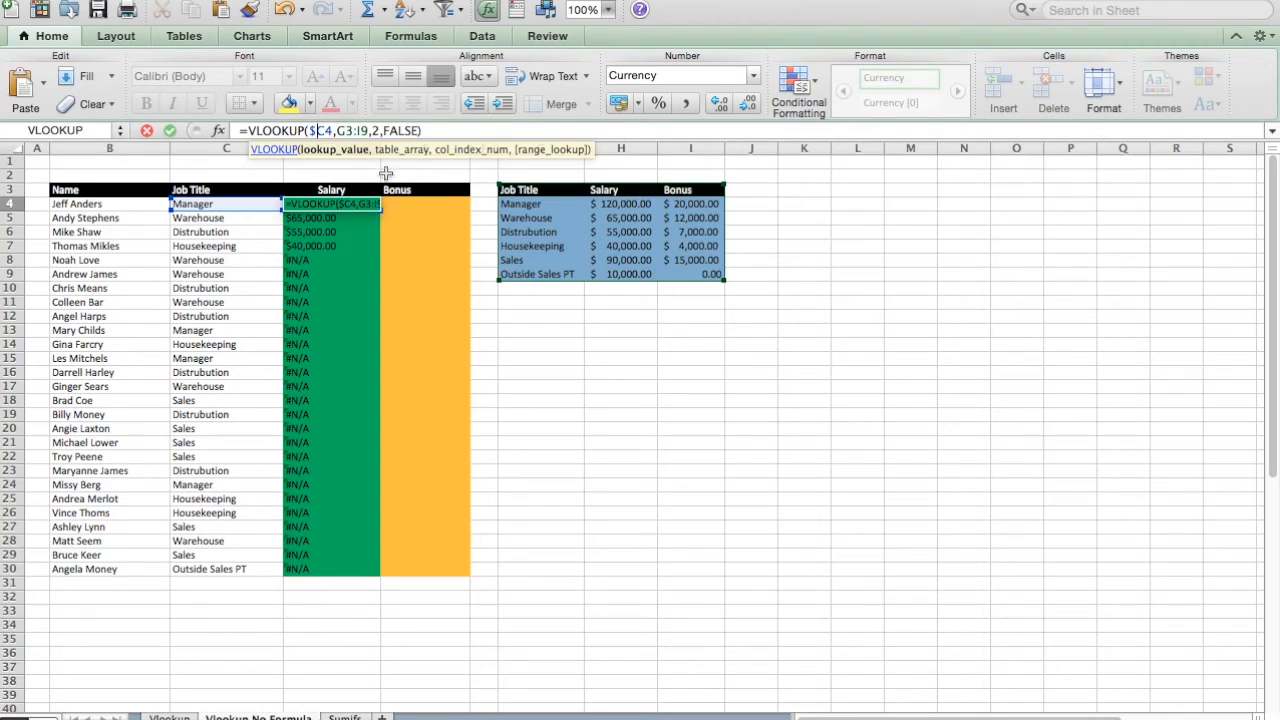
Make the table array in the D4 formula fully absolute as $G$3:$I$9 and commit the formula
{"action": "left_click", "coordinate": [338, 131]}
{"action": "type", "text": "$"}
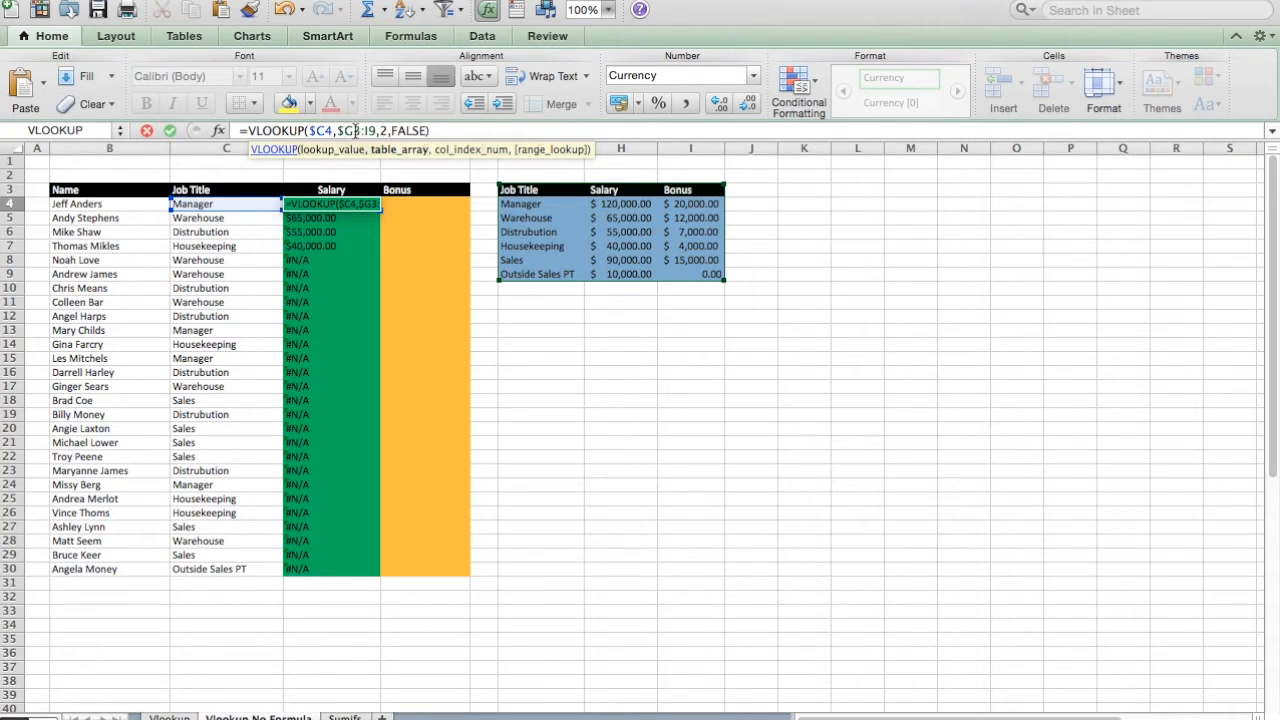
{"action": "key", "text": "Right"}
{"action": "type", "text": "$"}
{"action": "left_click", "coordinate": [374, 131]}
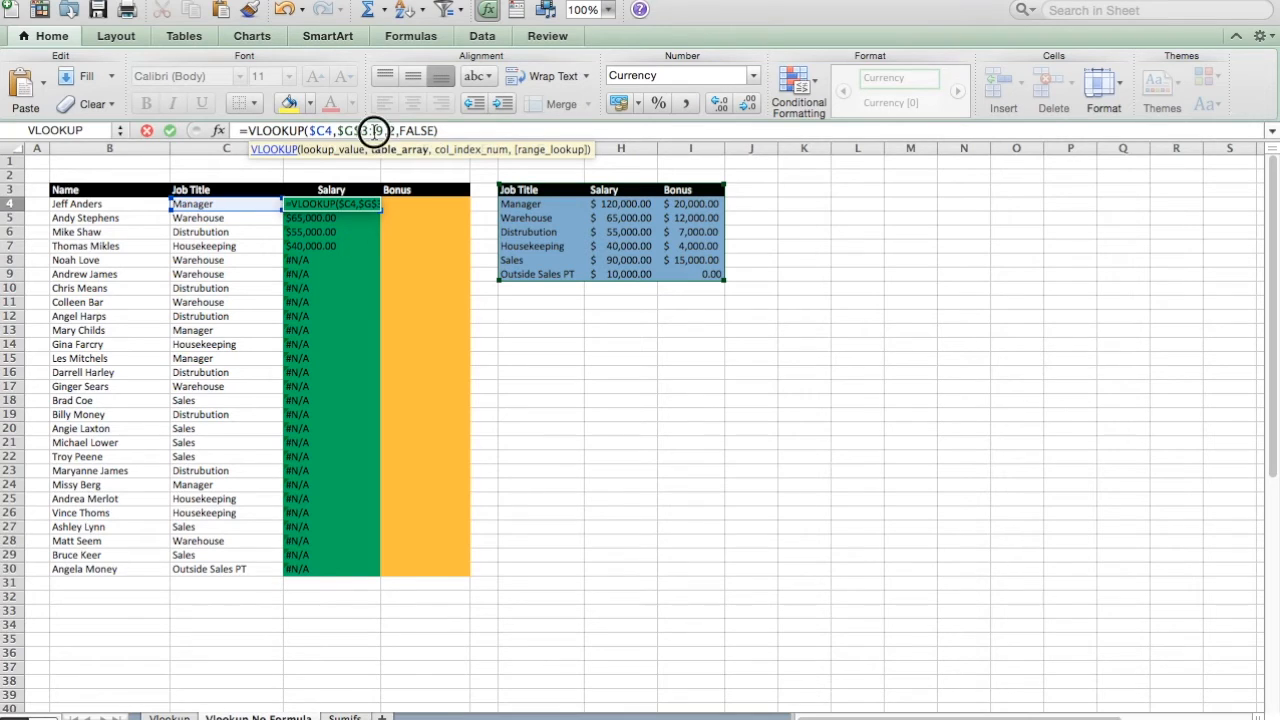
{"action": "type", "text": "$"}
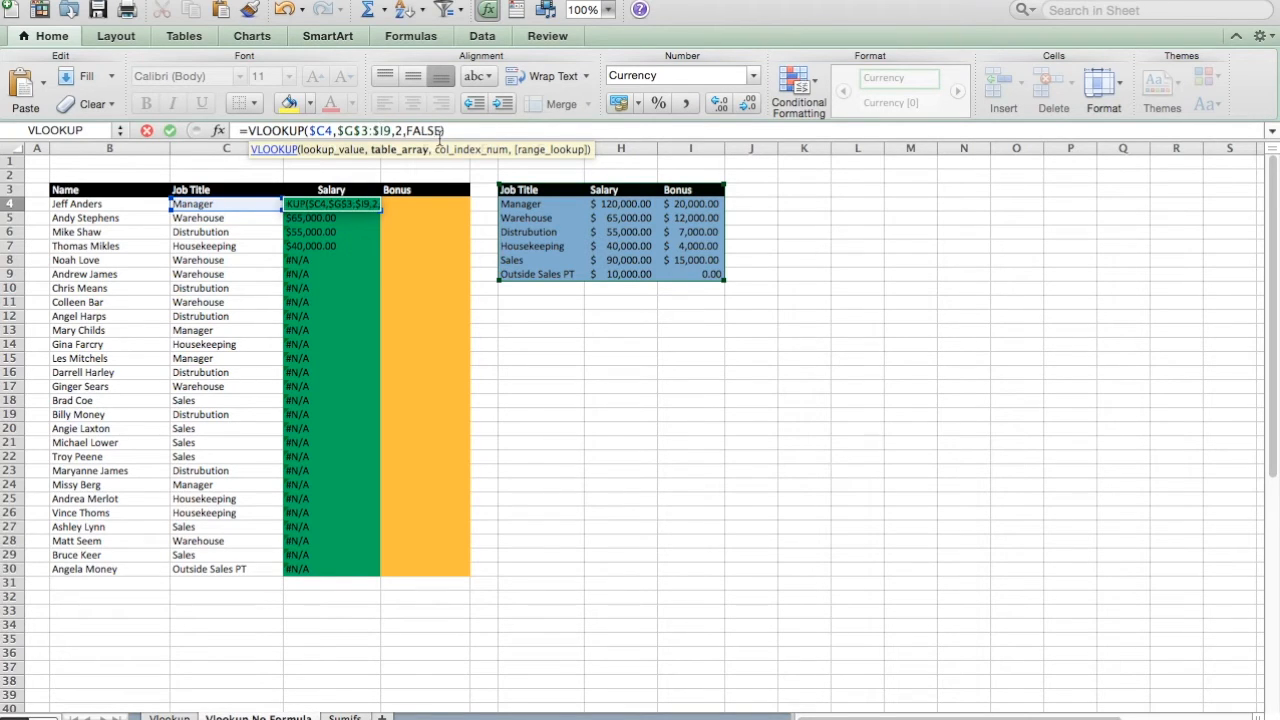
{"action": "left_click", "coordinate": [387, 131]}
{"action": "type", "text": "$"}
{"action": "left_click", "coordinate": [471, 131]}
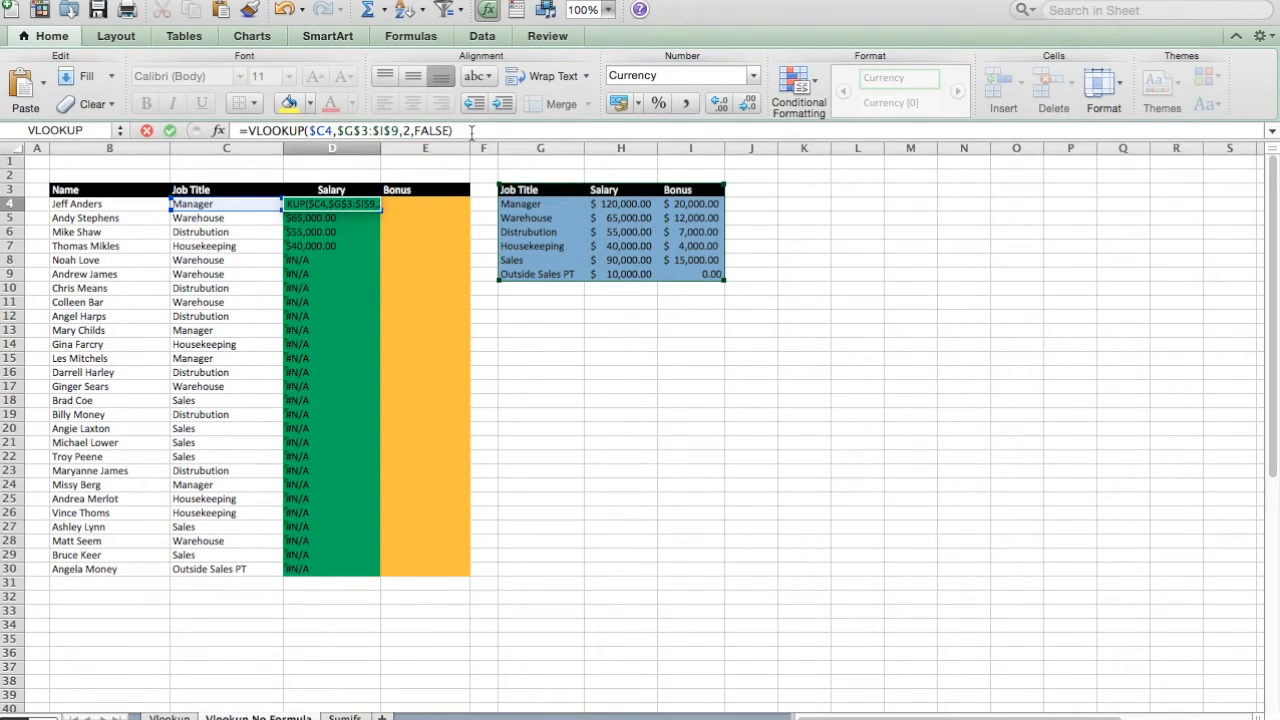
{"action": "key", "text": "Return"}
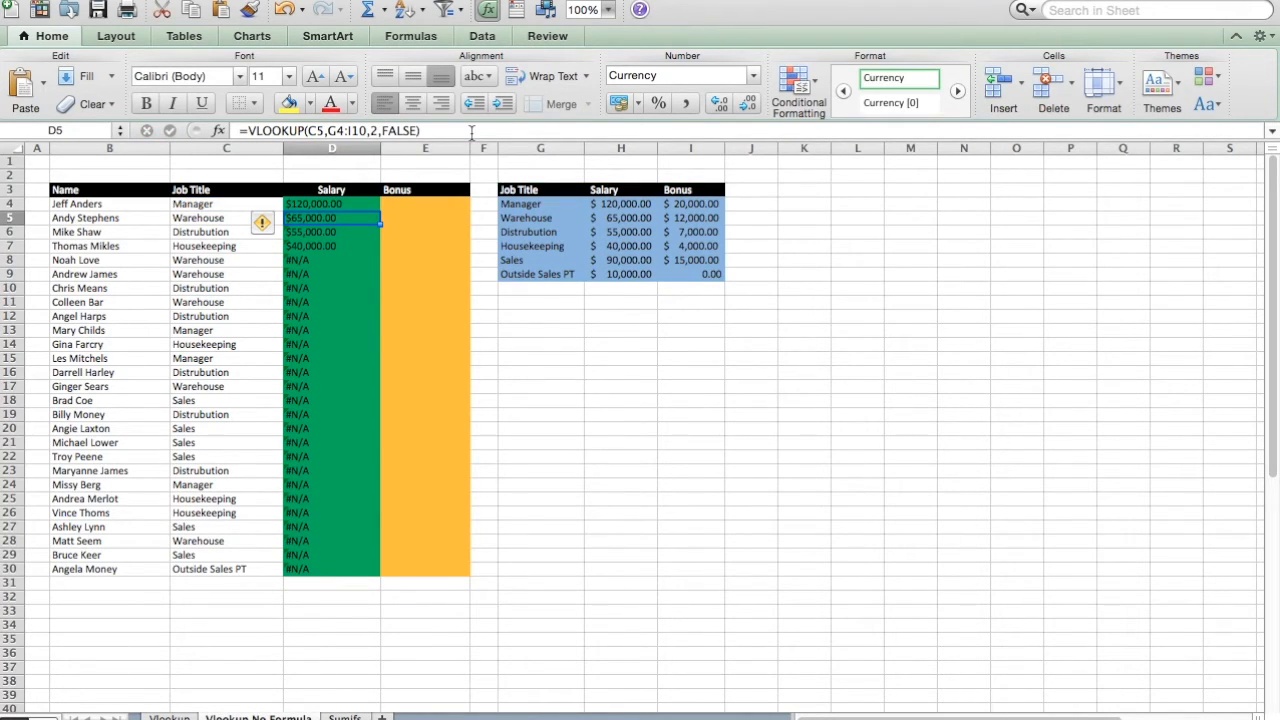
Copy the corrected VLOOKUP formula from D4 down the Salary column through D30 and spot-check several of the copied cells
{"action": "key", "text": "Up"}
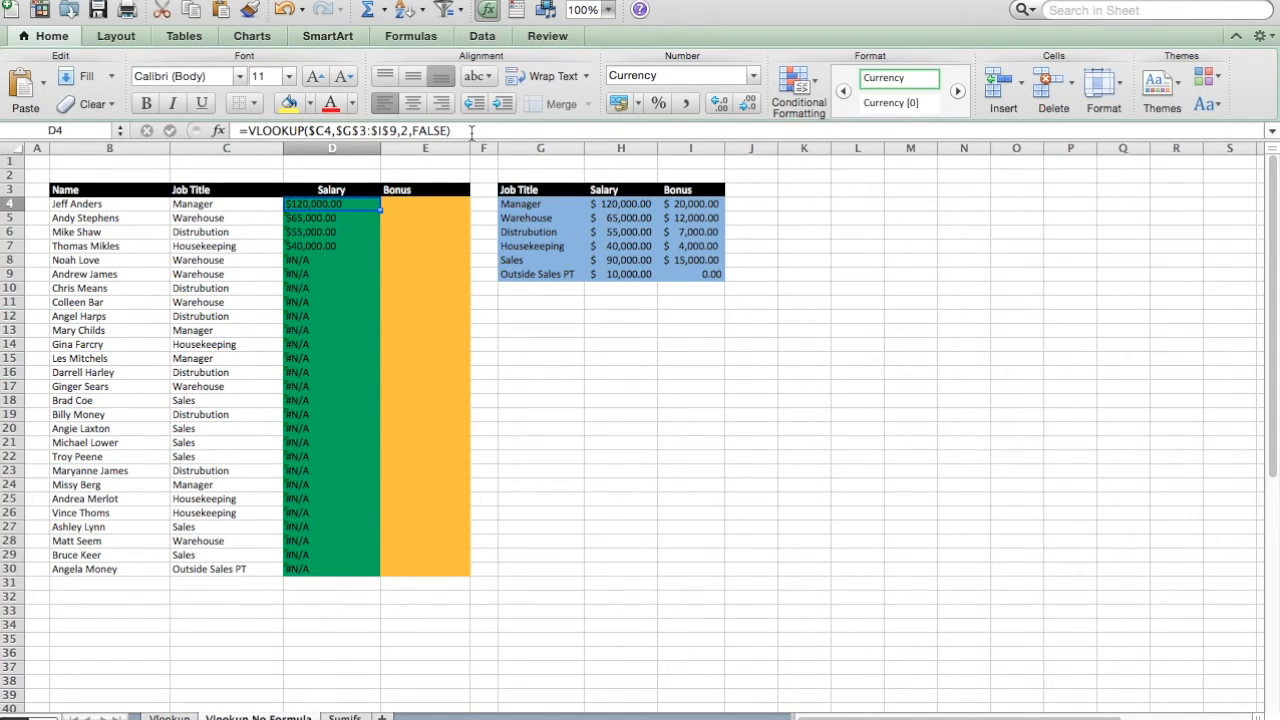
{"action": "key", "text": "super+c"}
{"action": "key", "text": "shift+Down"}
{"action": "key", "text": "shift+Down"}
{"action": "key", "text": "shift+Down"}
{"action": "key", "text": "shift+Down"}
{"action": "key", "text": "shift+Down"}
{"action": "key", "text": "shift+Down"}
{"action": "key", "text": "shift+Down"}
{"action": "key", "text": "shift+Down"}
{"action": "key", "text": "shift+Down"}
{"action": "key", "text": "shift+Down"}
{"action": "key", "text": "shift+Down"}
{"action": "key", "text": "shift+Down"}
{"action": "key", "text": "shift+Down"}
{"action": "key", "text": "shift+Down"}
{"action": "key", "text": "shift+Down"}
{"action": "key", "text": "shift+Down"}
{"action": "key", "text": "shift+Down"}
{"action": "key", "text": "shift+Down"}
{"action": "key", "text": "shift+Down"}
{"action": "key", "text": "shift+Down"}
{"action": "key", "text": "shift+Down"}
{"action": "key", "text": "shift+Down"}
{"action": "key", "text": "shift+Down"}
{"action": "key", "text": "shift+Down"}
{"action": "key", "text": "shift+Down"}
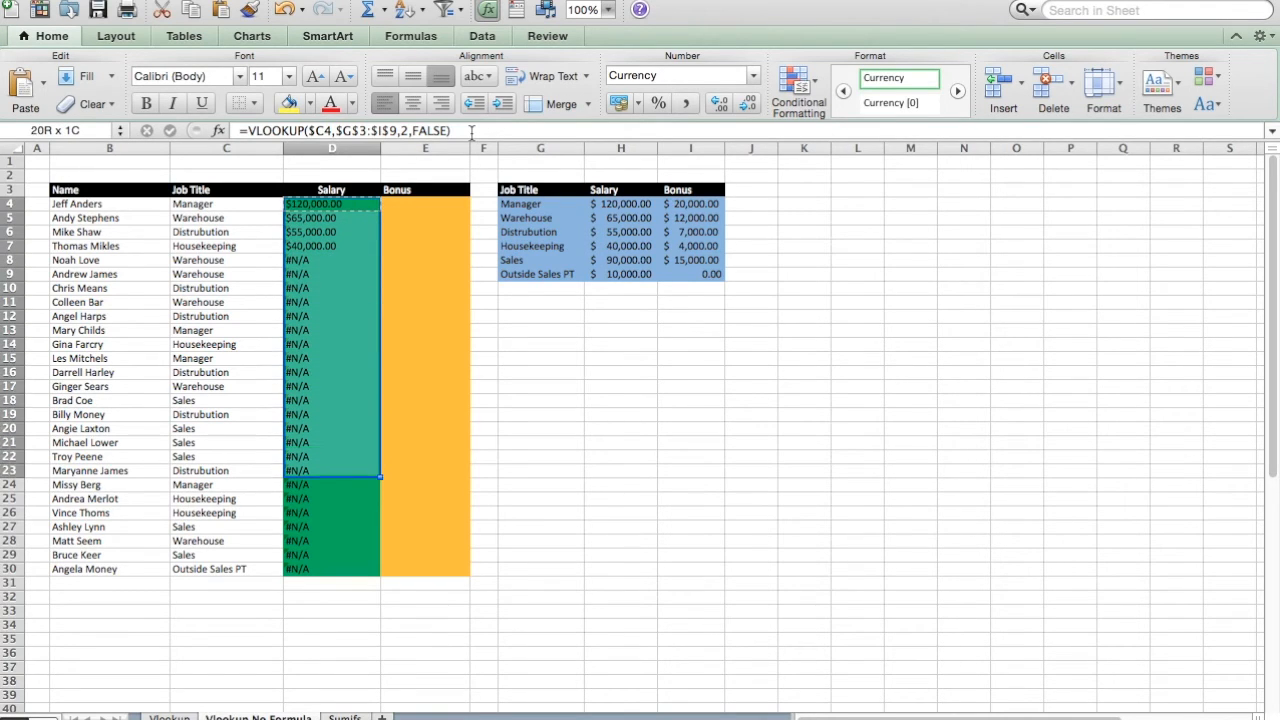
{"action": "key", "text": "shift+Down"}
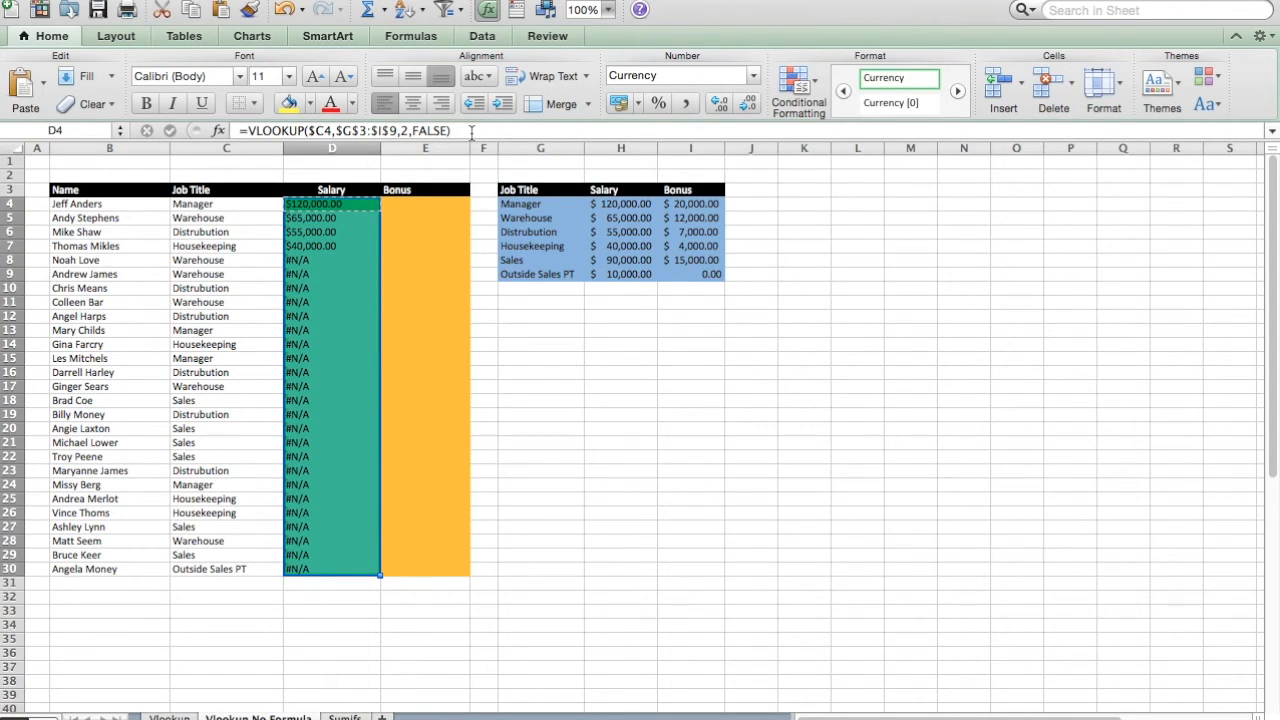
{"action": "key", "text": "super+v"}
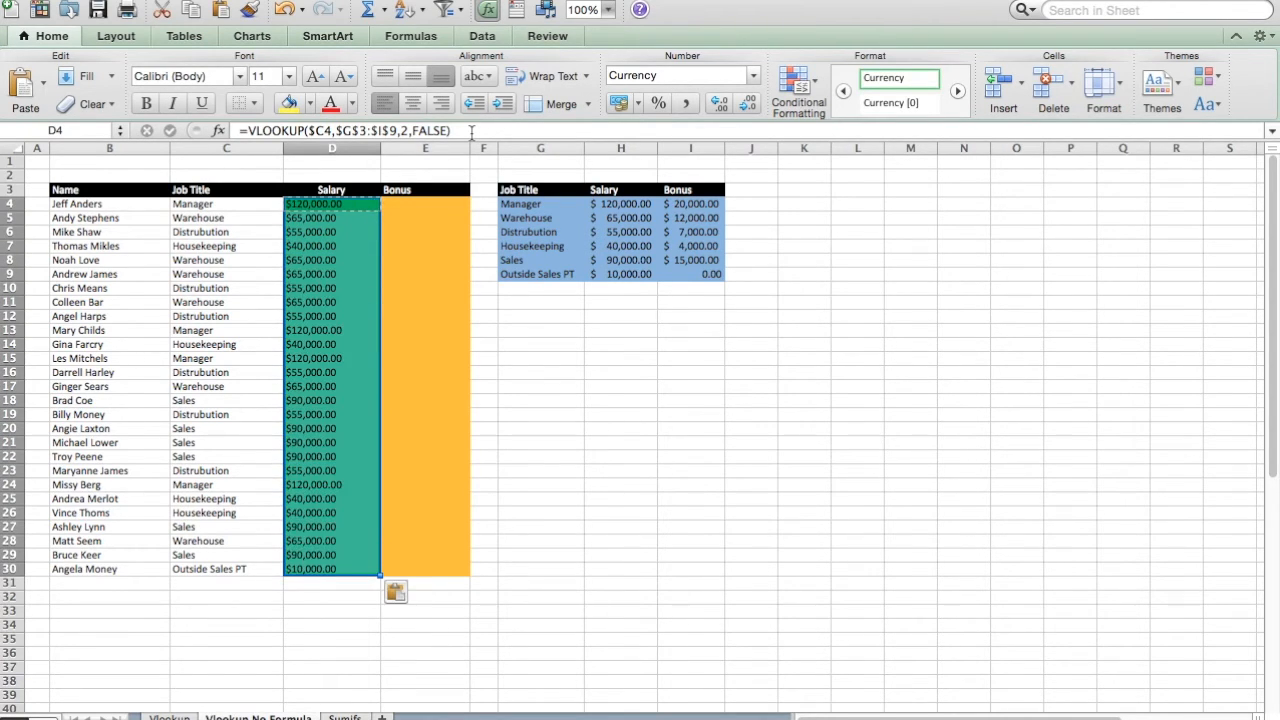
{"action": "left_click", "coordinate": [300, 332]}
{"action": "left_click", "coordinate": [317, 452]}
{"action": "left_click", "coordinate": [316, 330]}
{"action": "left_click", "coordinate": [318, 246]}
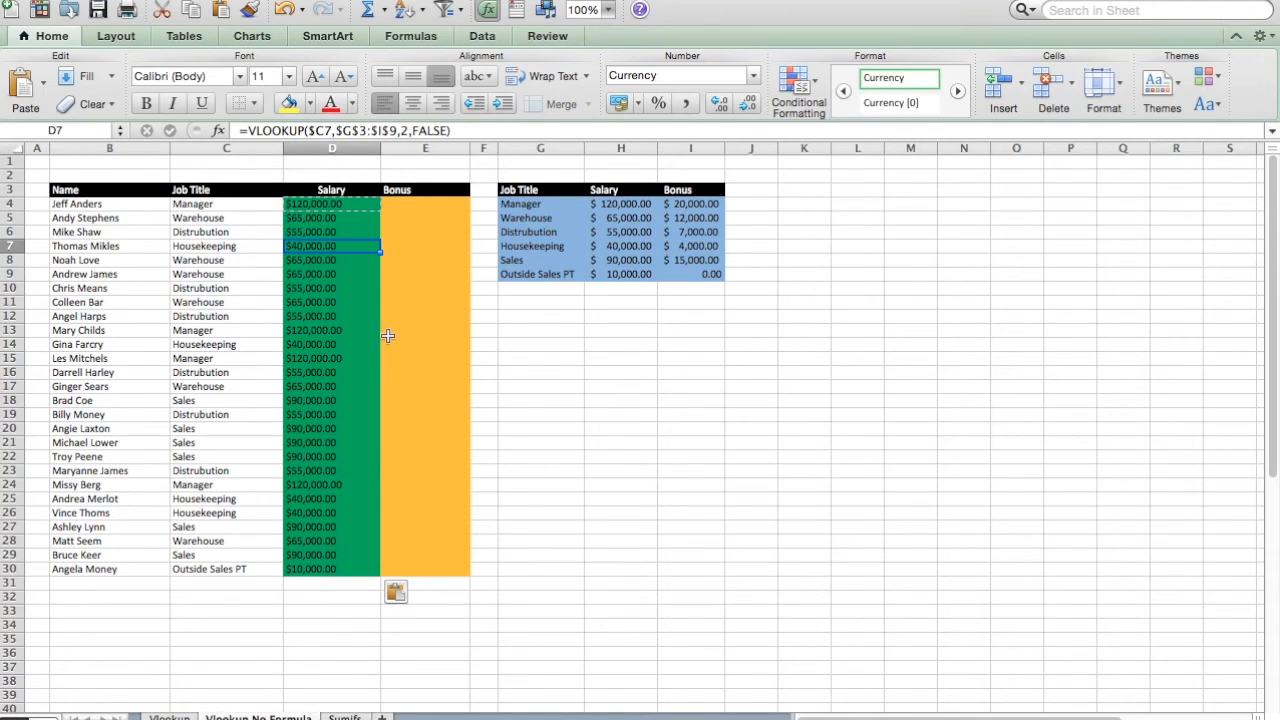
{"action": "key", "text": "Escape"}
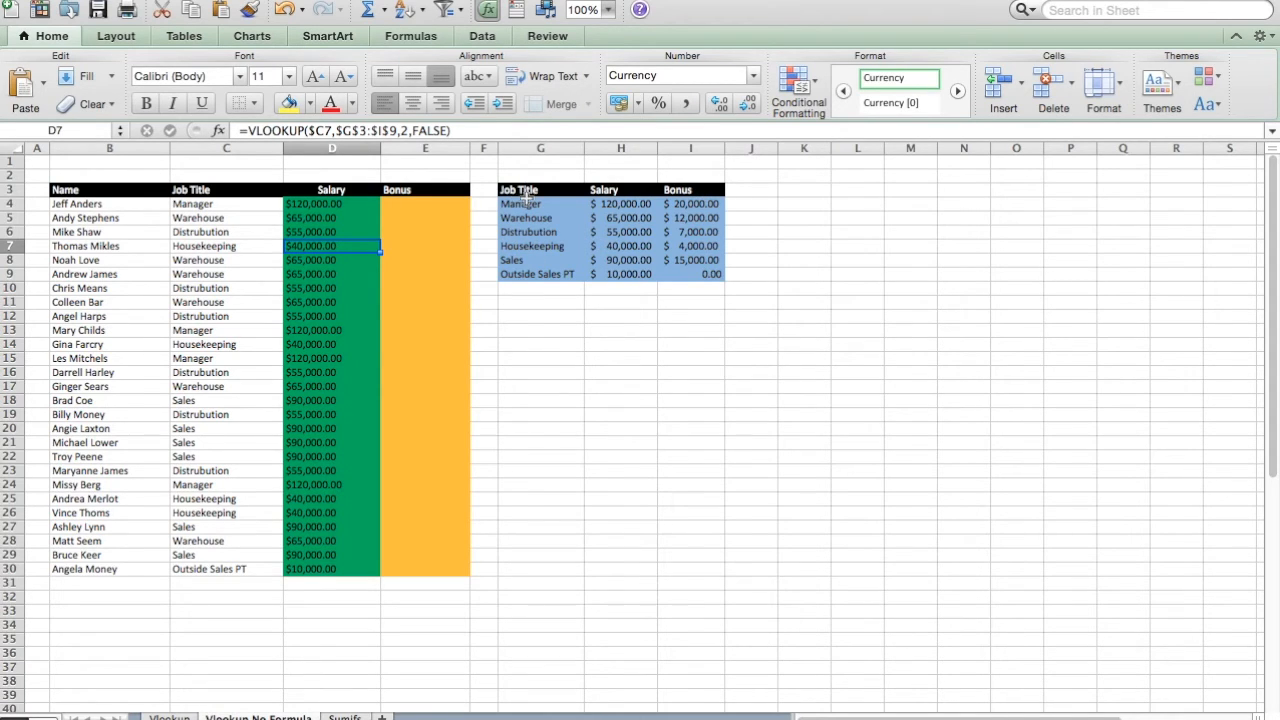
Name the reference table range G3:I9 DATA and check the workbook's list of named ranges
{"action": "left_click_drag", "start_coordinate": [520, 192], "coordinate": [676, 270]}
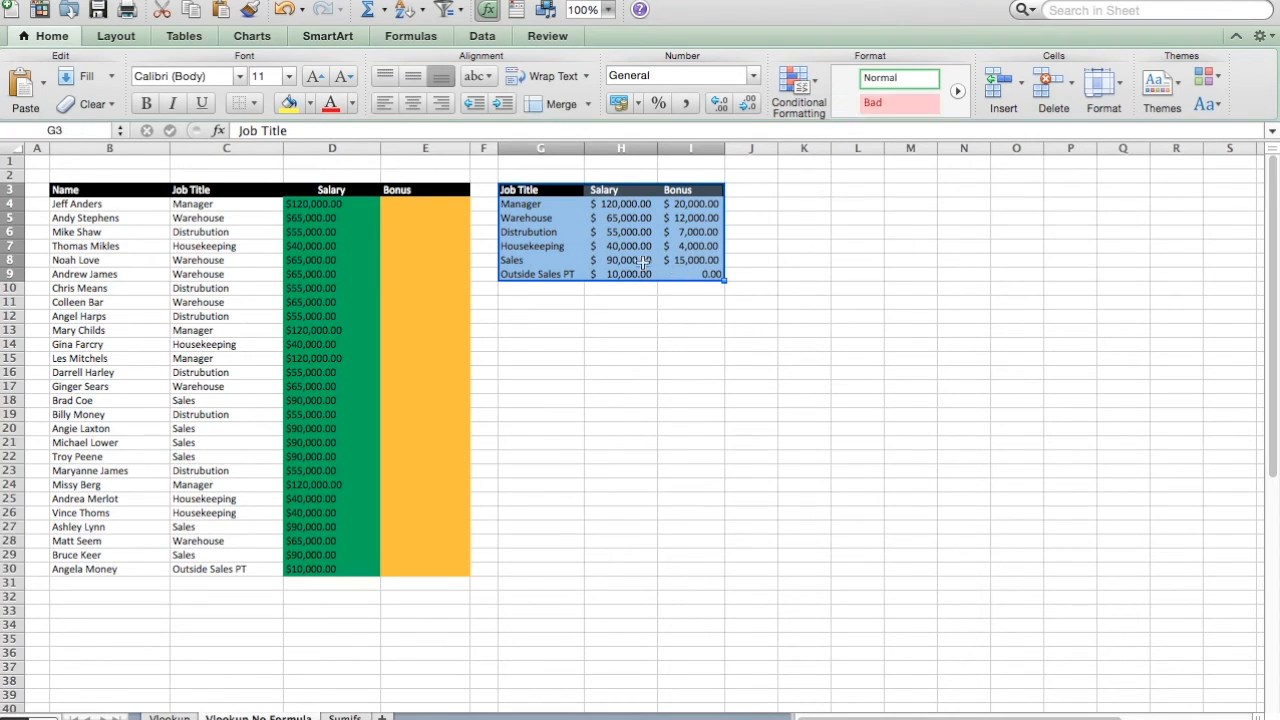
{"action": "left_click", "coordinate": [90, 131]}
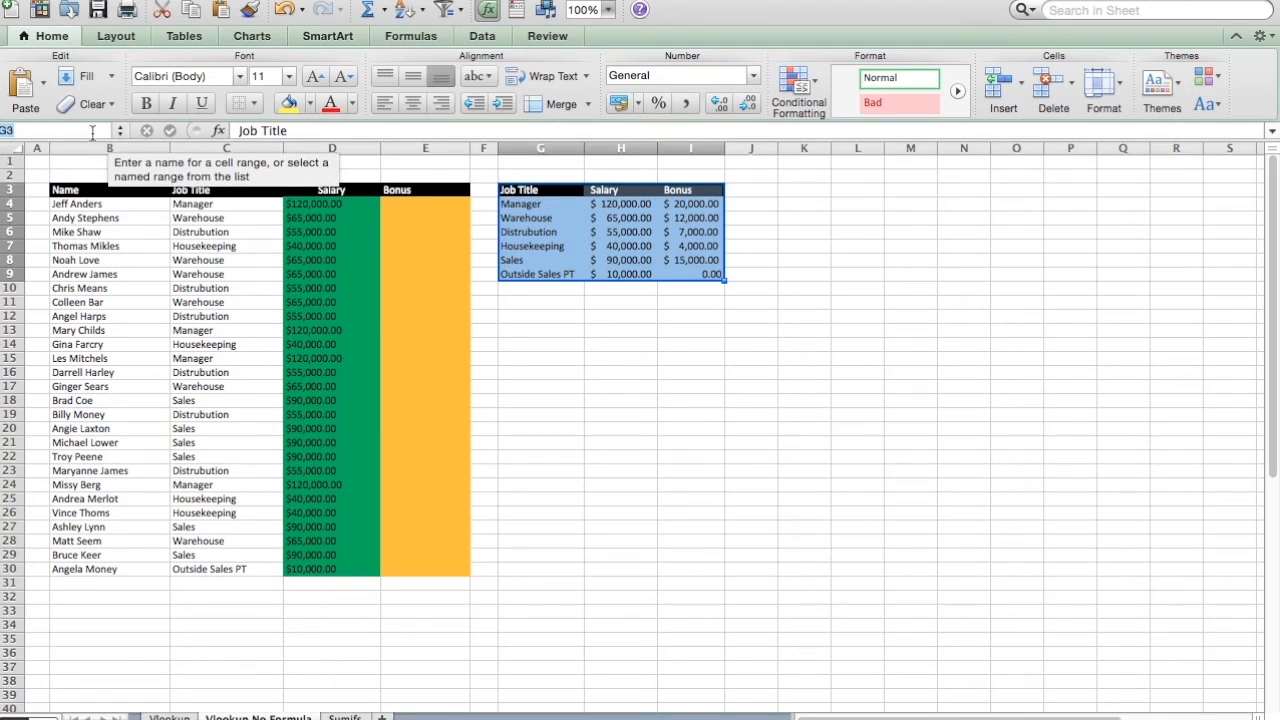
{"action": "type", "text": "DATA"}
{"action": "key", "text": "Return"}
{"action": "left_click", "coordinate": [620, 372]}
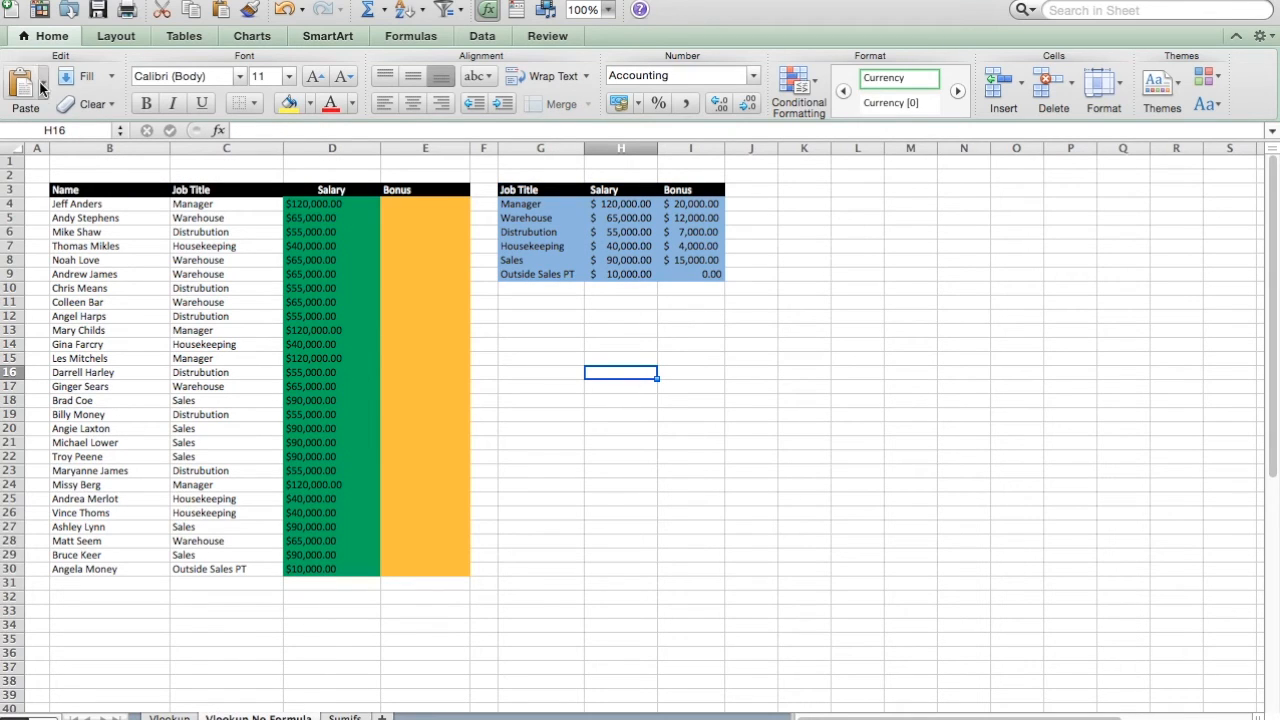
{"action": "left_click", "coordinate": [119, 130]}
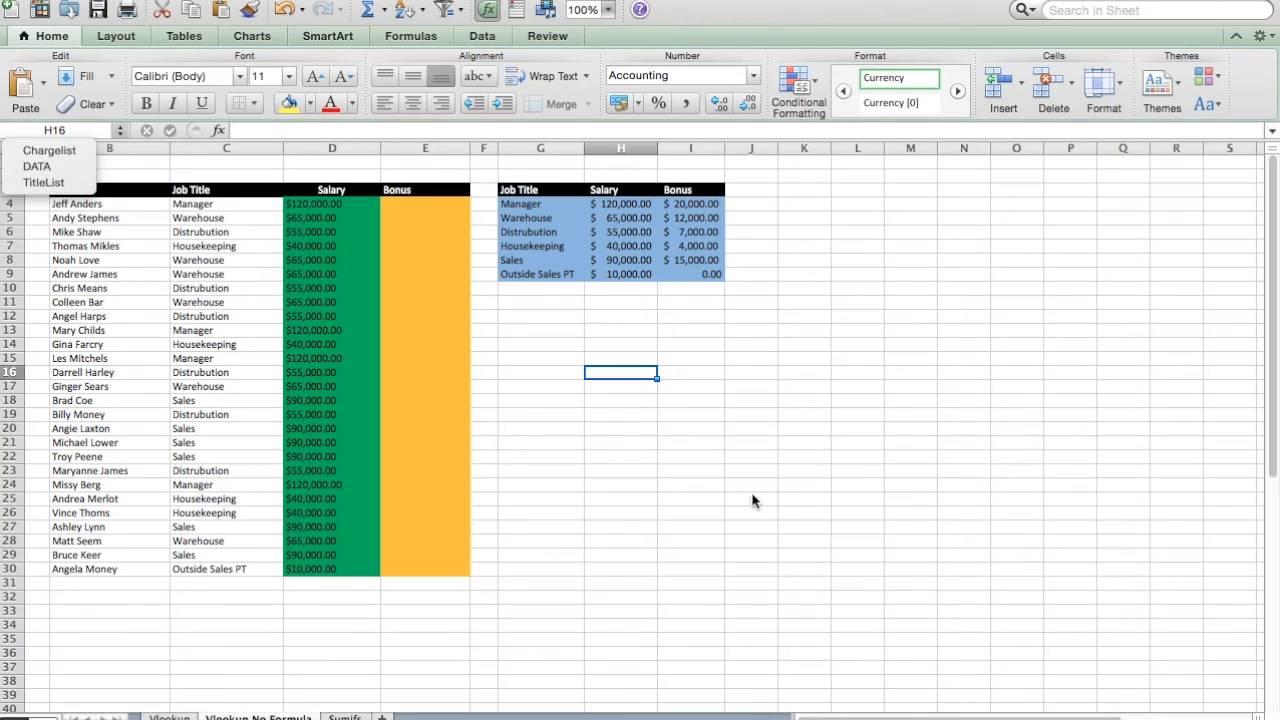
{"action": "left_click", "coordinate": [908, 506]}
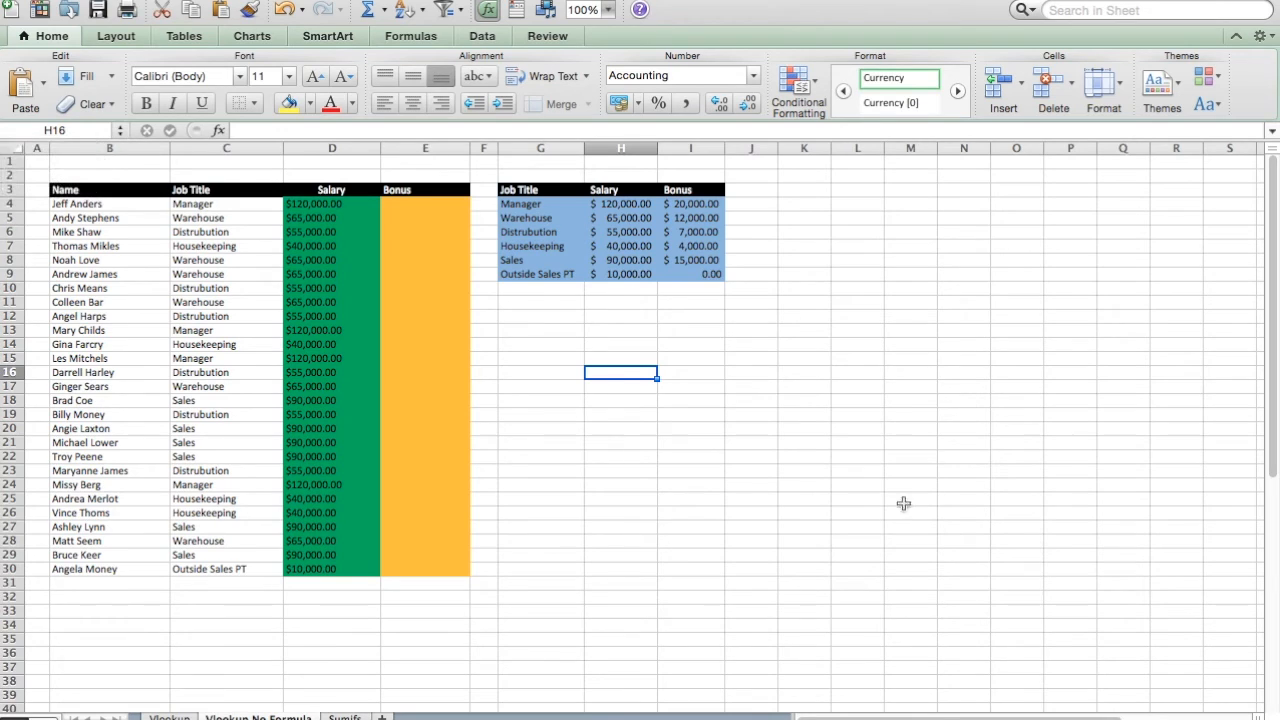
Enter the formula =VLOOKUP(C4,DATA,3,FALSE) in bonus cell E4
{"action": "left_click", "coordinate": [403, 204]}
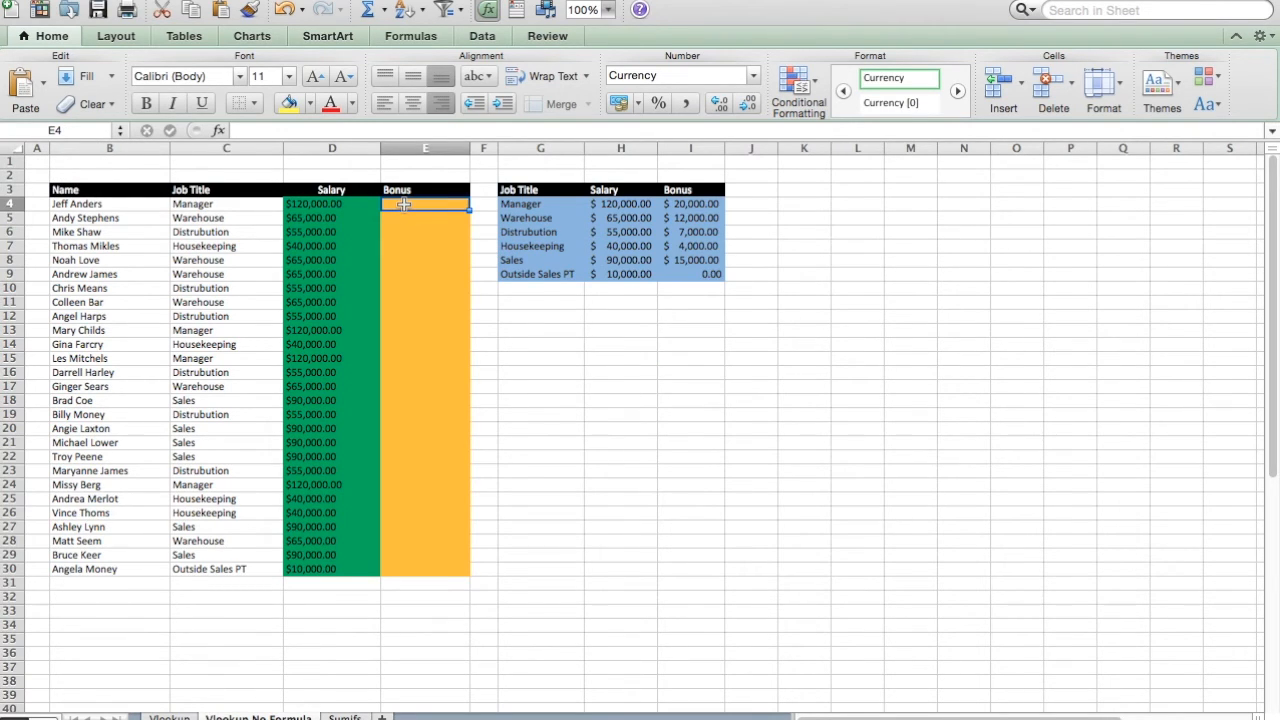
{"action": "type", "text": "=VLOOKUP"}
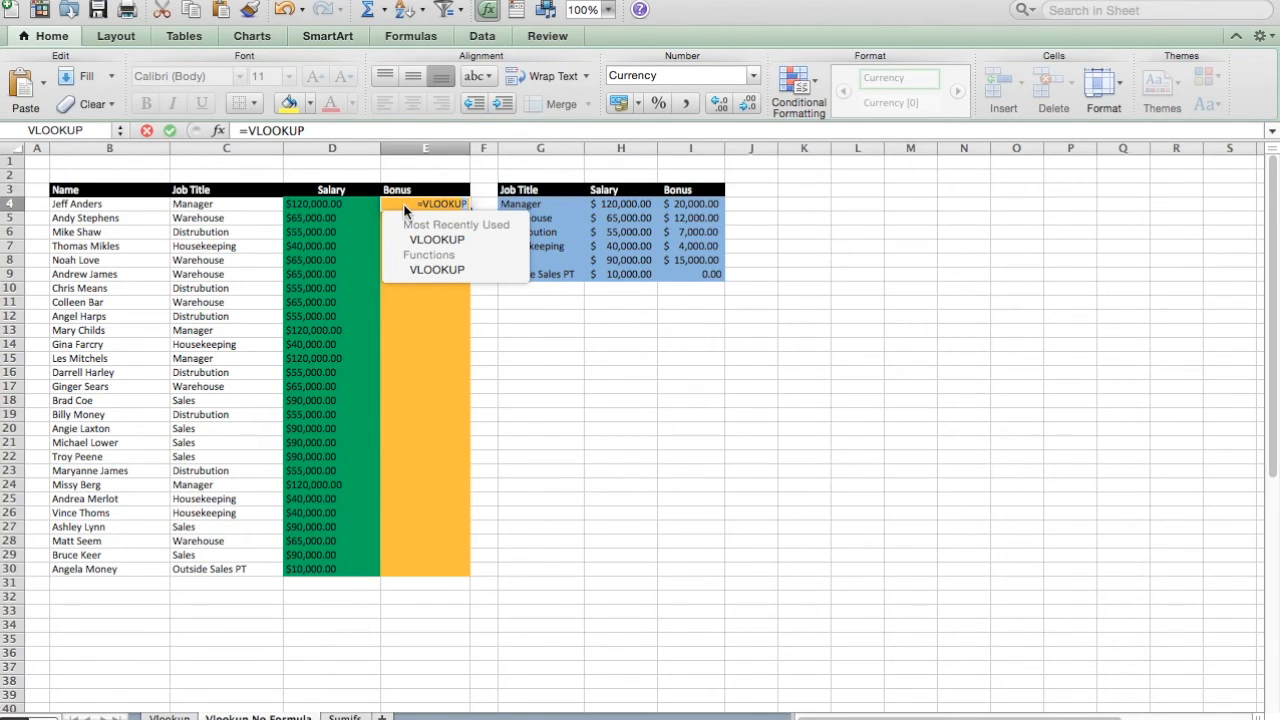
{"action": "key", "text": "Tab"}
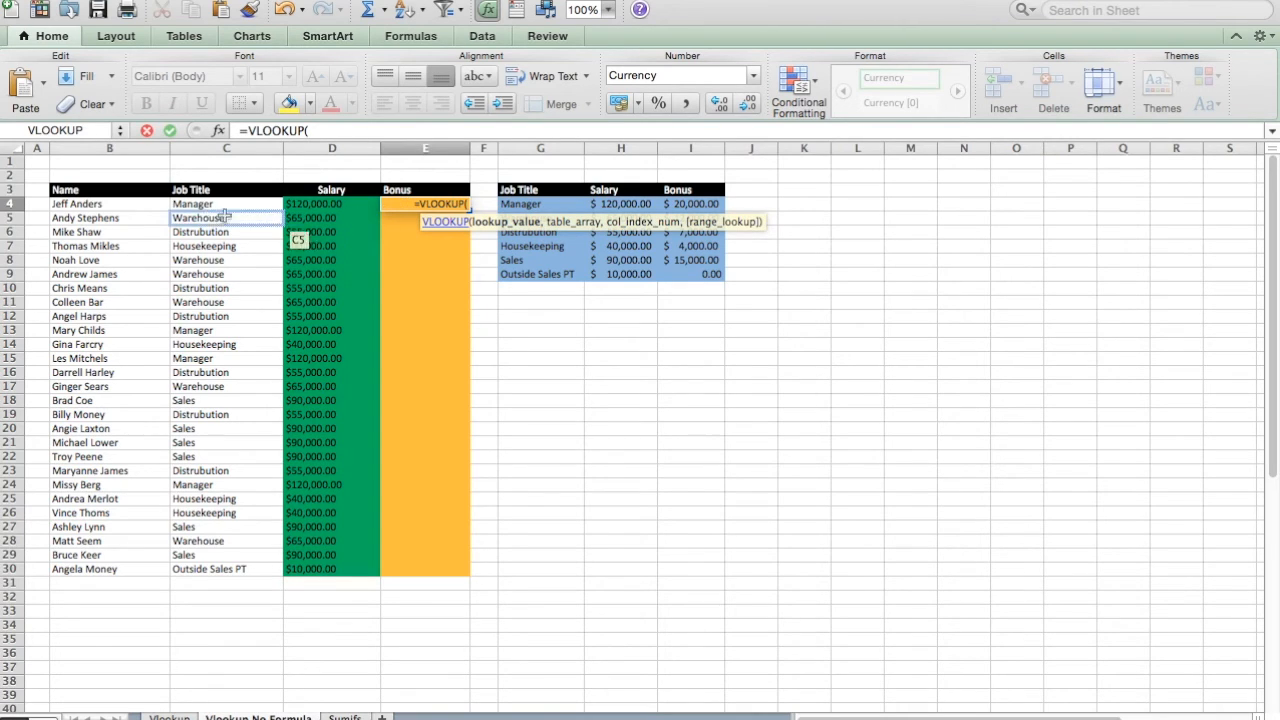
{"action": "left_click", "coordinate": [199, 204]}
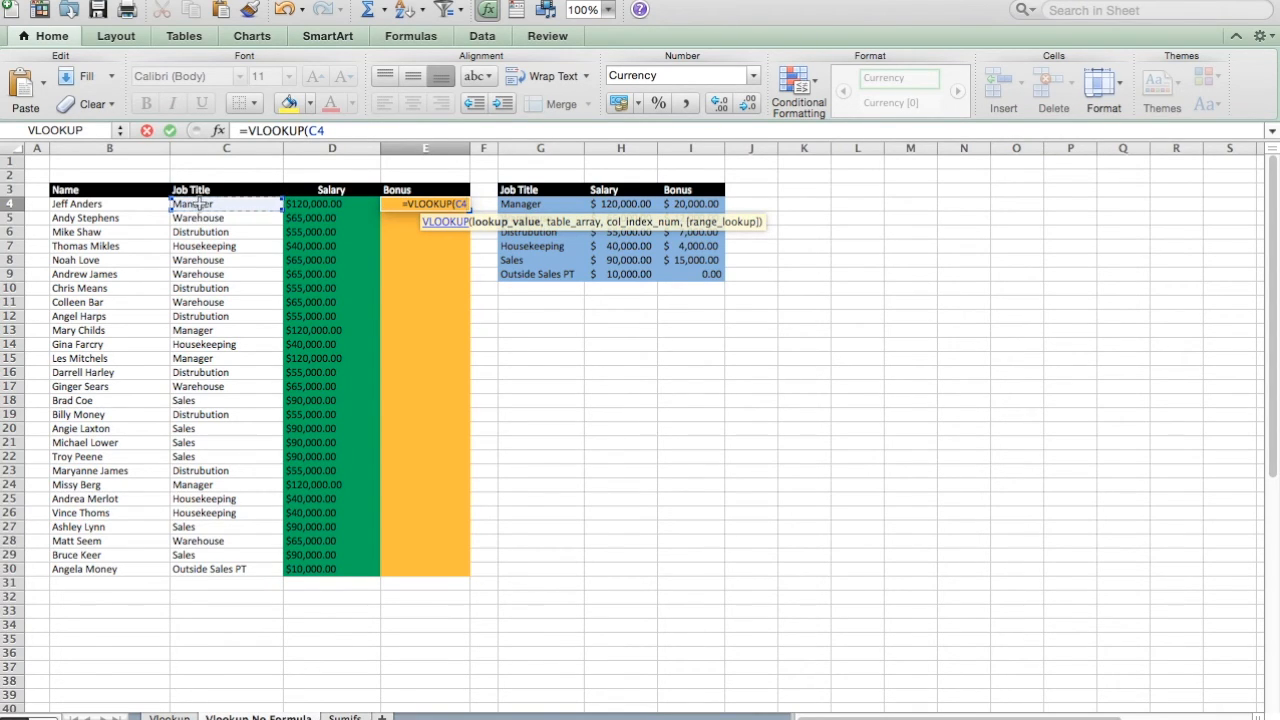
{"action": "type", "text": ","}
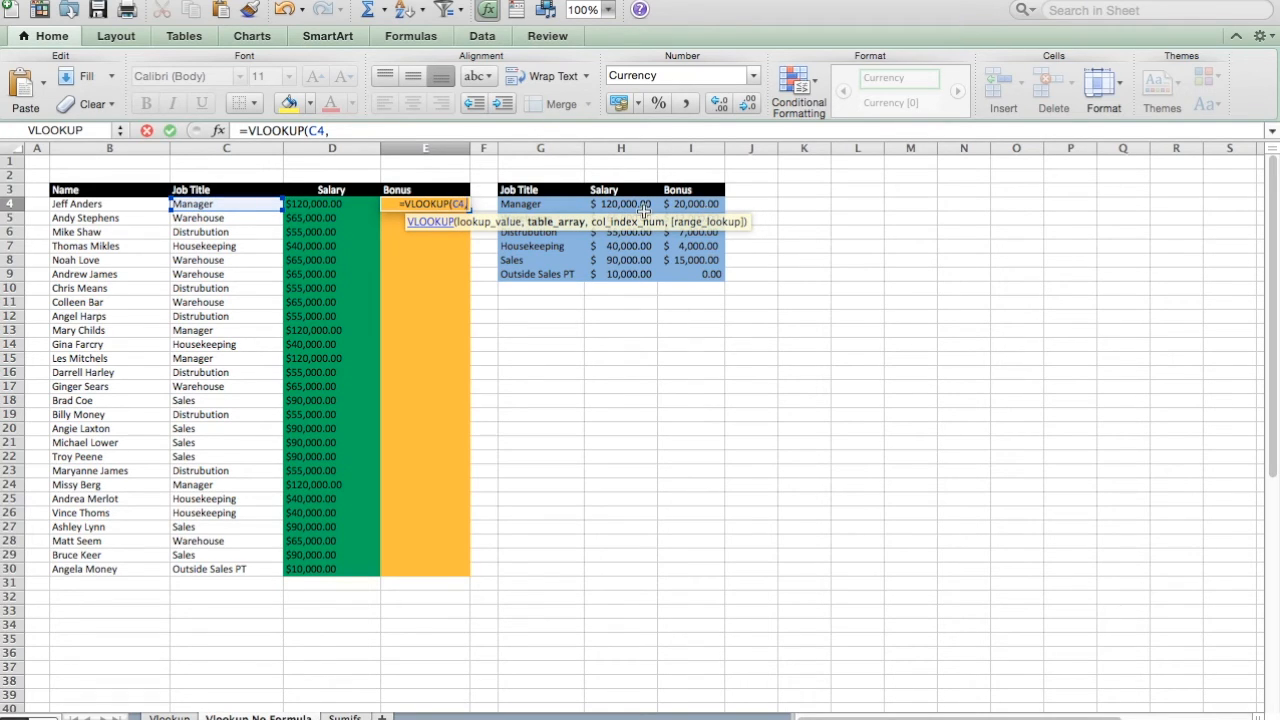
{"action": "left_click", "coordinate": [347, 131]}
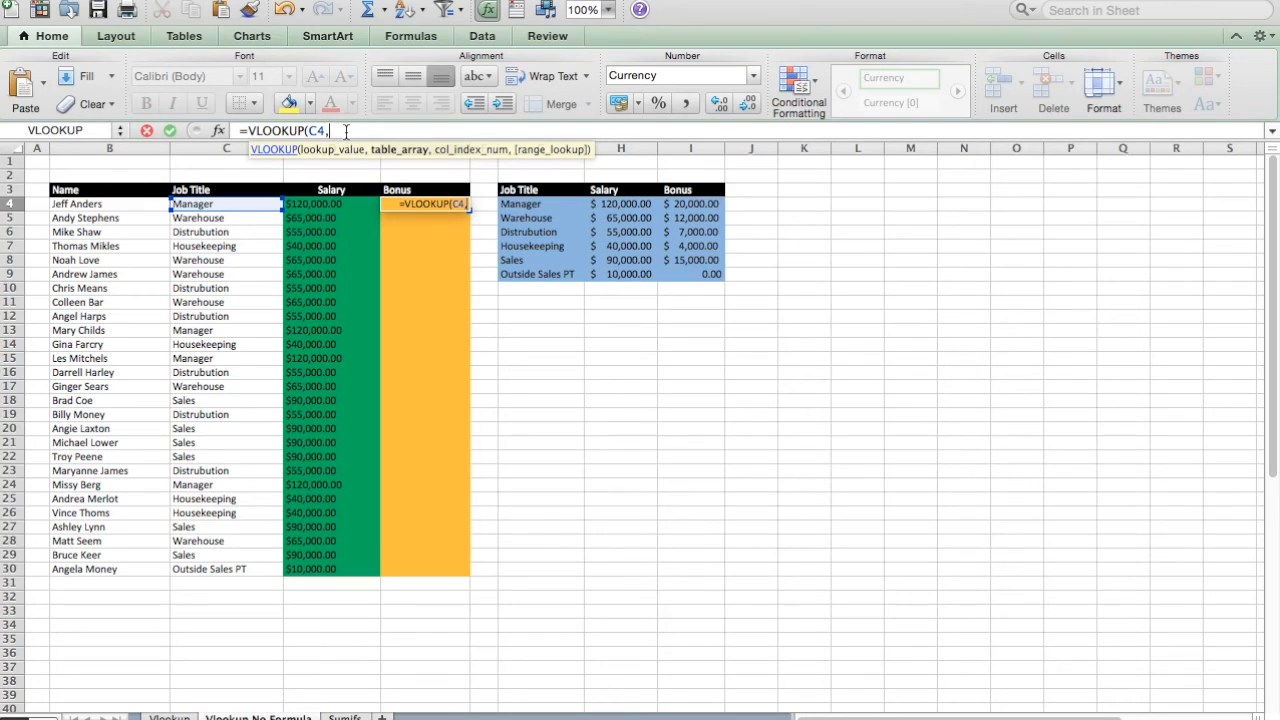
{"action": "type", "text": "DATA,"}
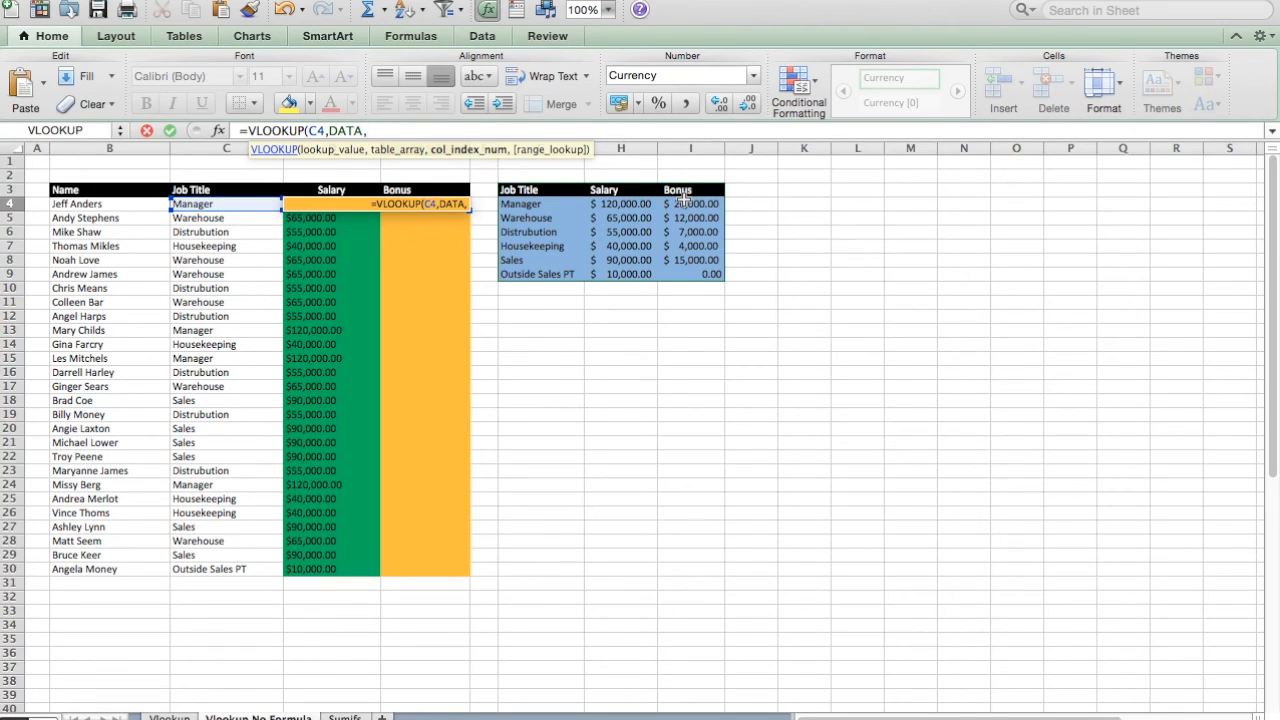
{"action": "type", "text": "3,FALSE"}
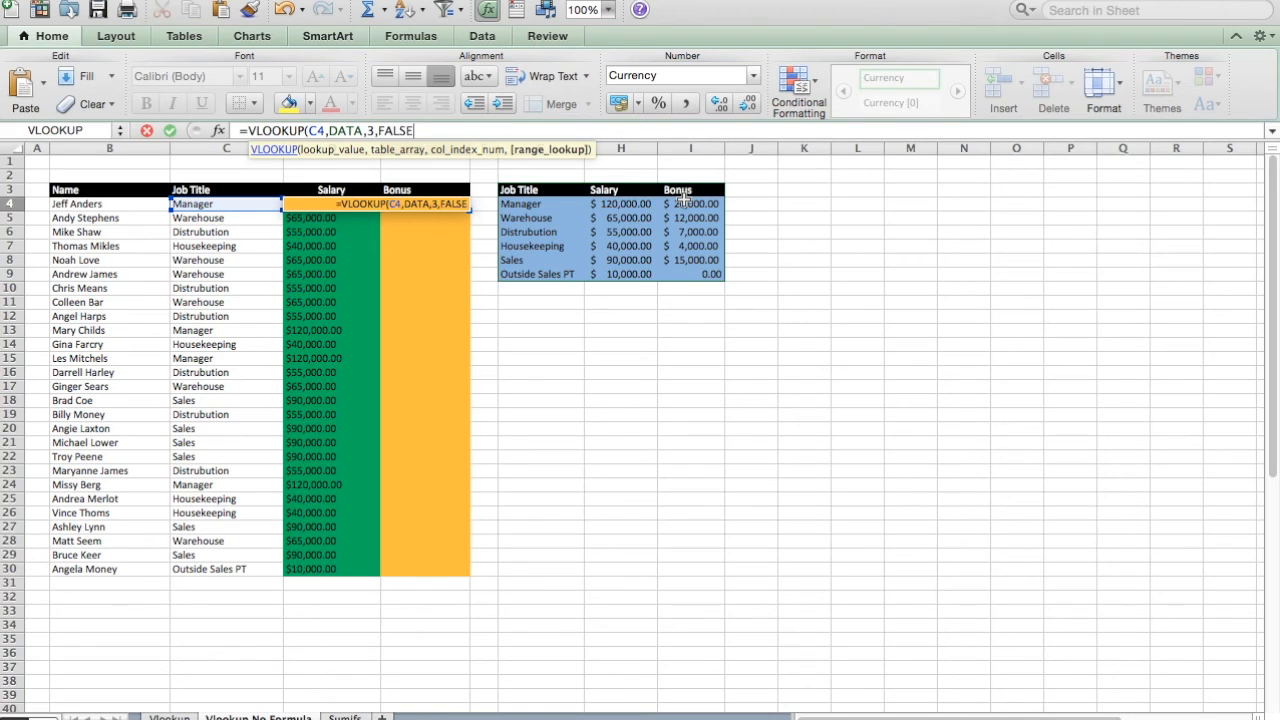
{"action": "type", "text": ")"}
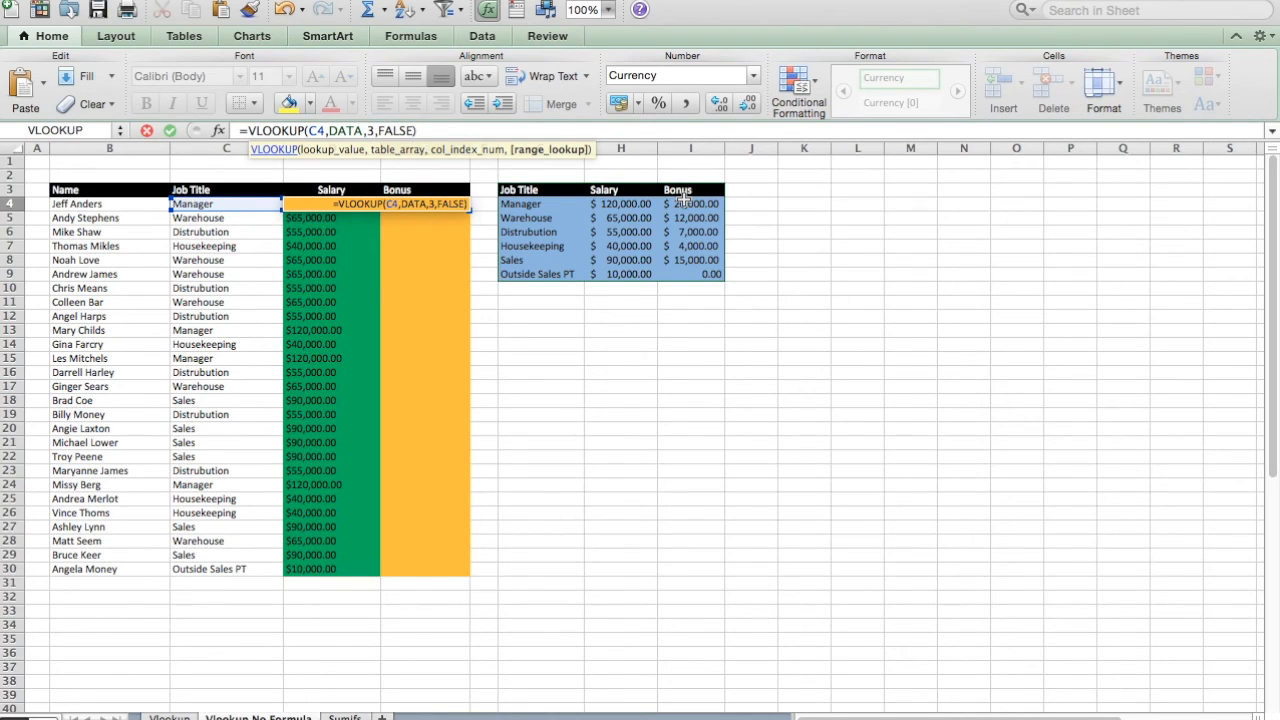
{"action": "key", "text": "Return"}
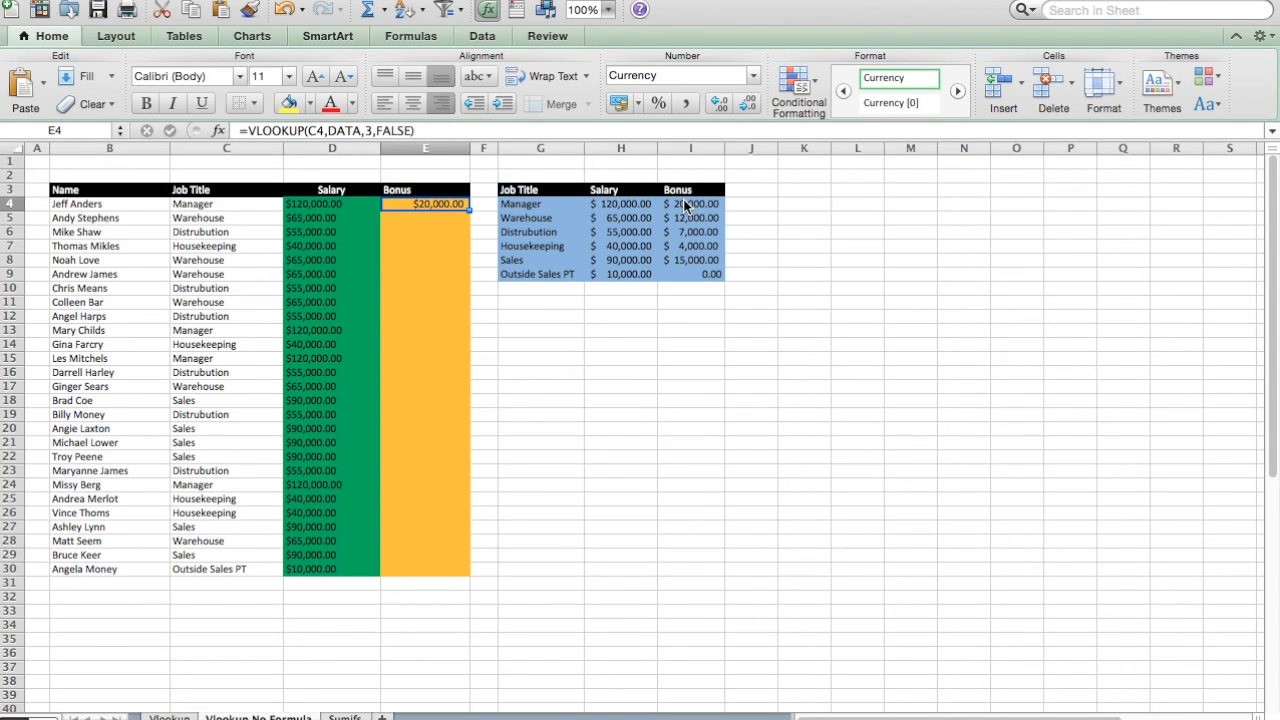
Copy the bonus formula from E4 down the Bonus column through E30 and check the copied formula in E23
{"action": "key", "text": "super+c"}
{"action": "key", "text": "shift+Down"}
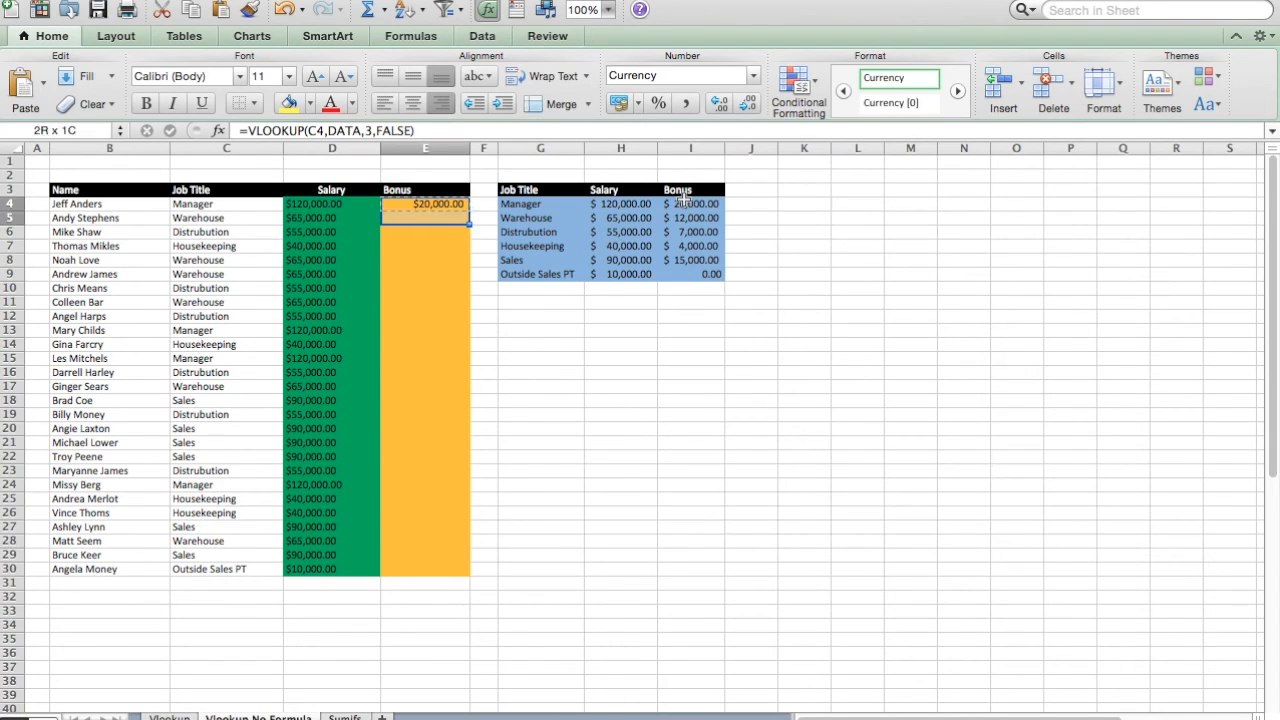
{"action": "key", "text": "shift+Down"}
{"action": "key", "text": "shift+Down"}
{"action": "key", "text": "shift+Down"}
{"action": "key", "text": "shift+Down"}
{"action": "key", "text": "shift+Down"}
{"action": "key", "text": "shift+Down"}
{"action": "key", "text": "shift+Down"}
{"action": "key", "text": "shift+Down"}
{"action": "key", "text": "shift+Down"}
{"action": "key", "text": "shift+Down"}
{"action": "key", "text": "shift+Down"}
{"action": "key", "text": "shift+Down"}
{"action": "key", "text": "shift+Down"}
{"action": "key", "text": "shift+Down"}
{"action": "key", "text": "shift+Down"}
{"action": "key", "text": "shift+Down"}
{"action": "key", "text": "shift+Down"}
{"action": "key", "text": "shift+Down"}
{"action": "key", "text": "shift+Down"}
{"action": "key", "text": "shift+Down"}
{"action": "key", "text": "shift+Down"}
{"action": "key", "text": "shift+Down"}
{"action": "key", "text": "shift+Down"}
{"action": "key", "text": "shift+Down"}
{"action": "key", "text": "shift+Down"}
{"action": "key", "text": "super+v"}
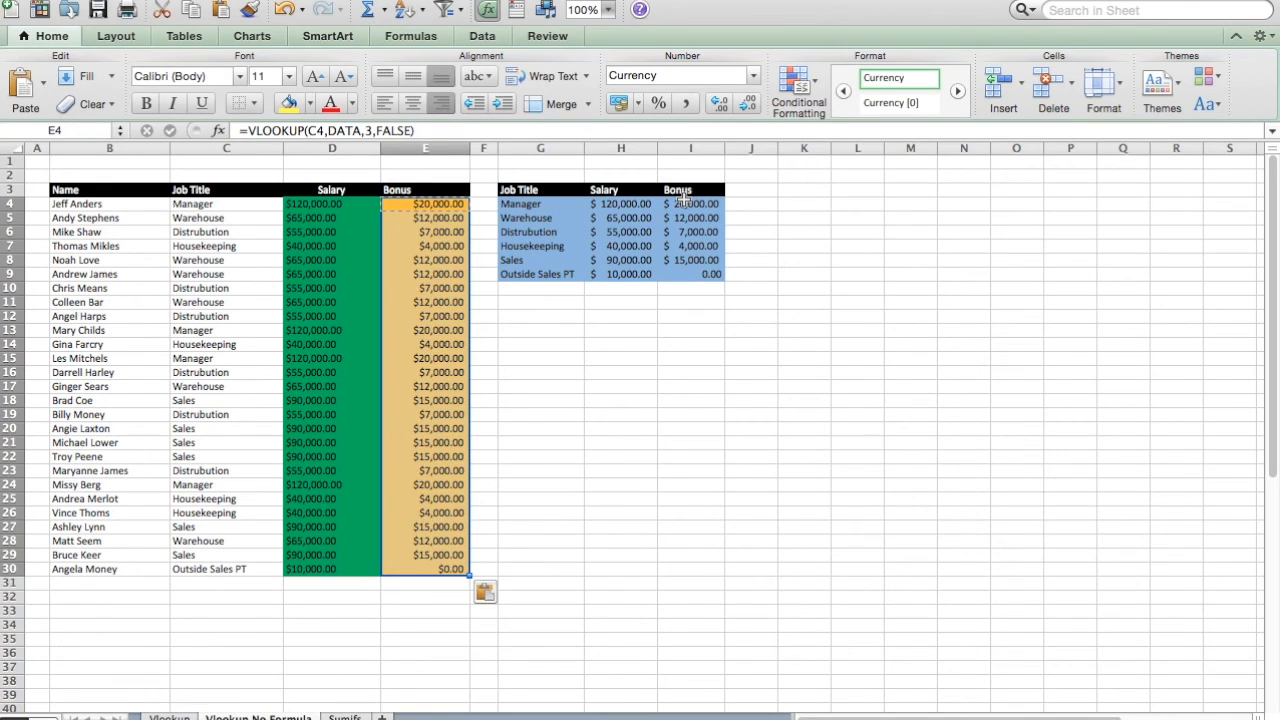
{"action": "left_click", "coordinate": [427, 468]}
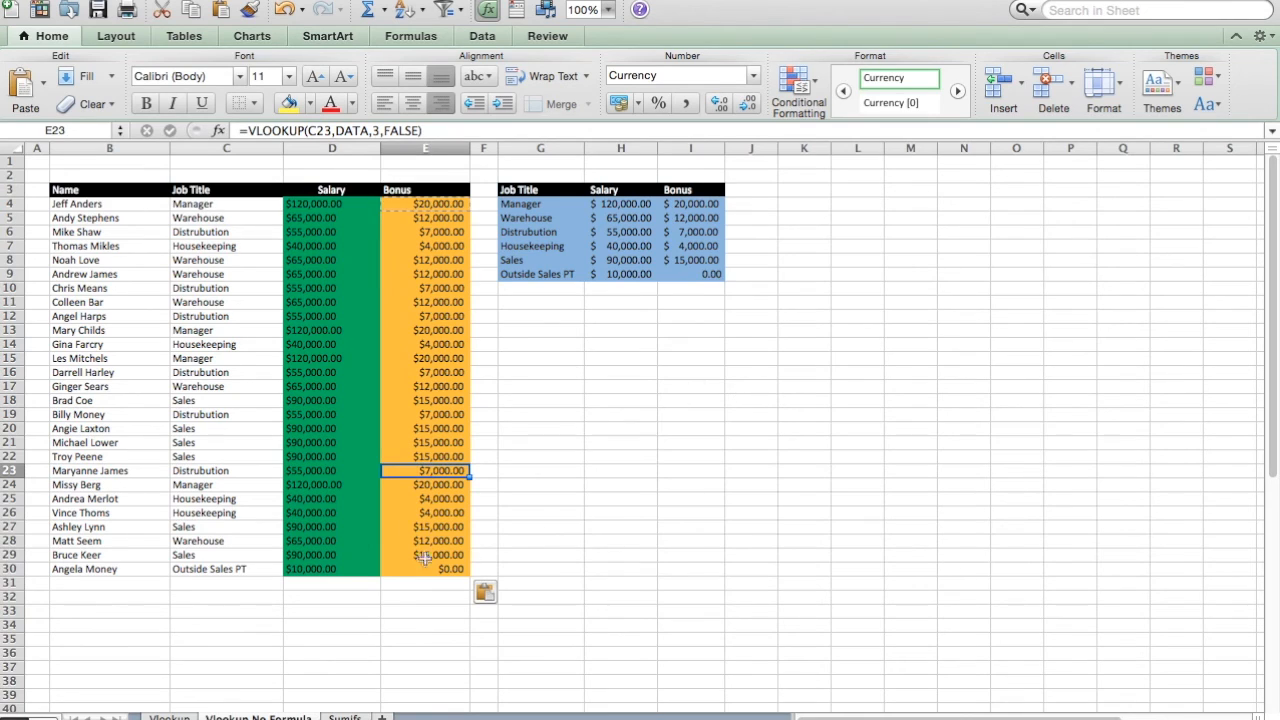
Change the job title in C14 to Manager to test the salary and bonus lookups
{"action": "left_click", "coordinate": [221, 342]}
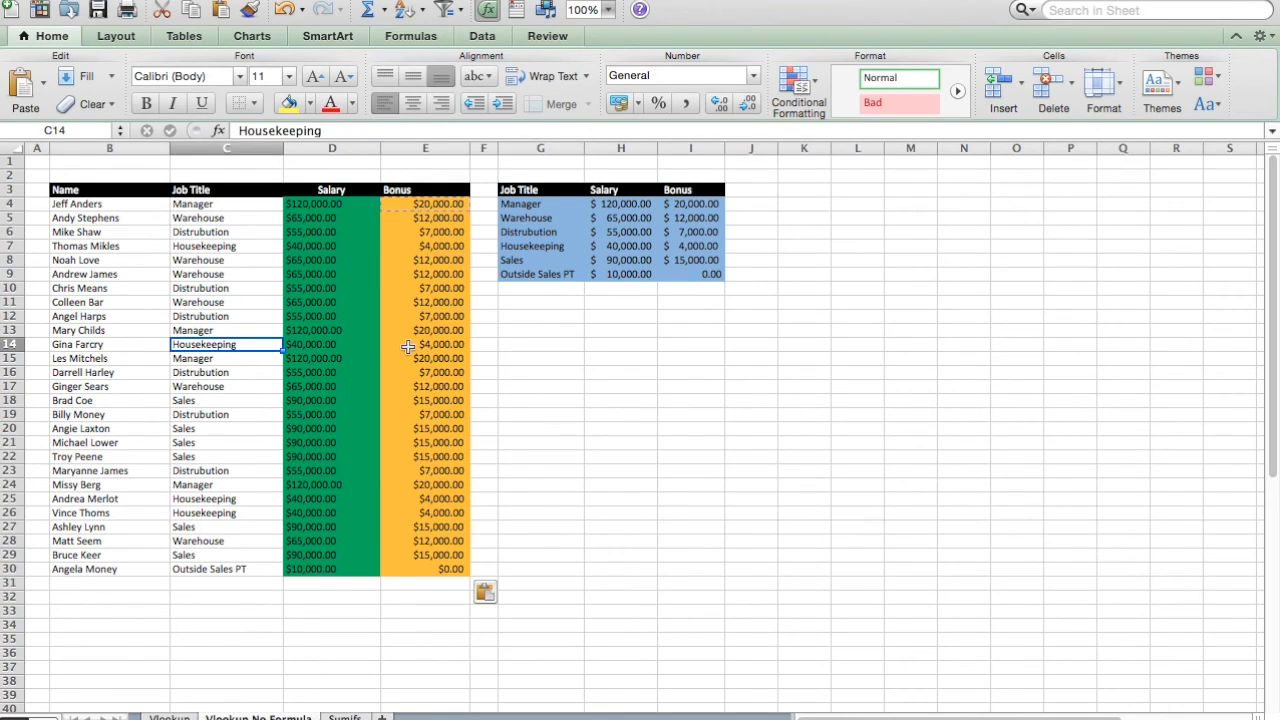
{"action": "type", "text": "MAN"}
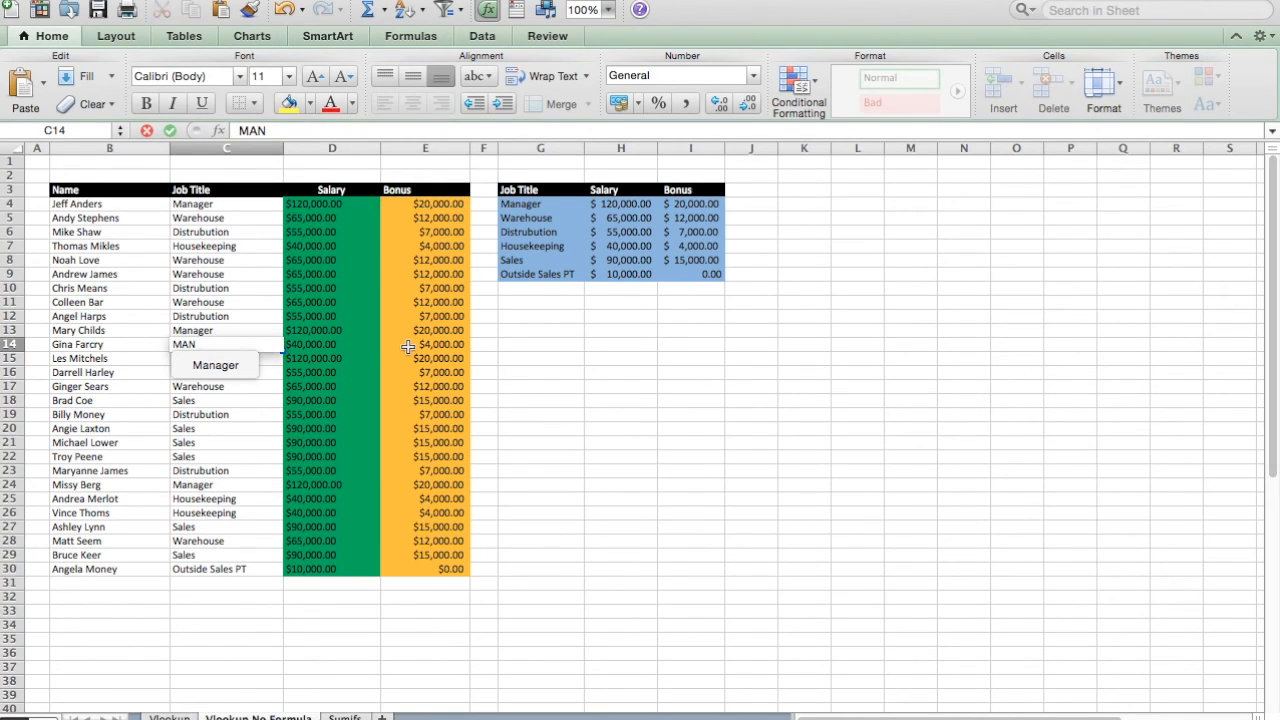
{"action": "key", "text": "Down"}
{"action": "key", "text": "Return"}
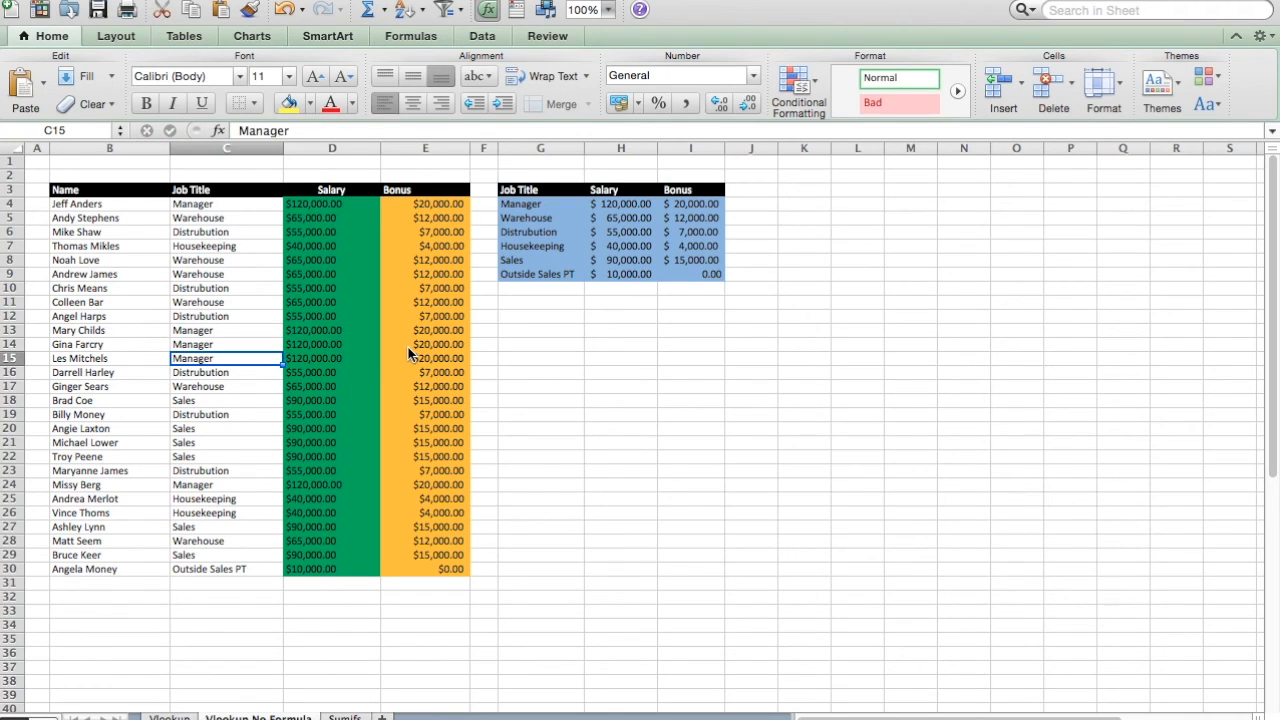
{"action": "scroll", "coordinate": [268, 317], "scroll_direction": "down", "scroll_amount": 1}
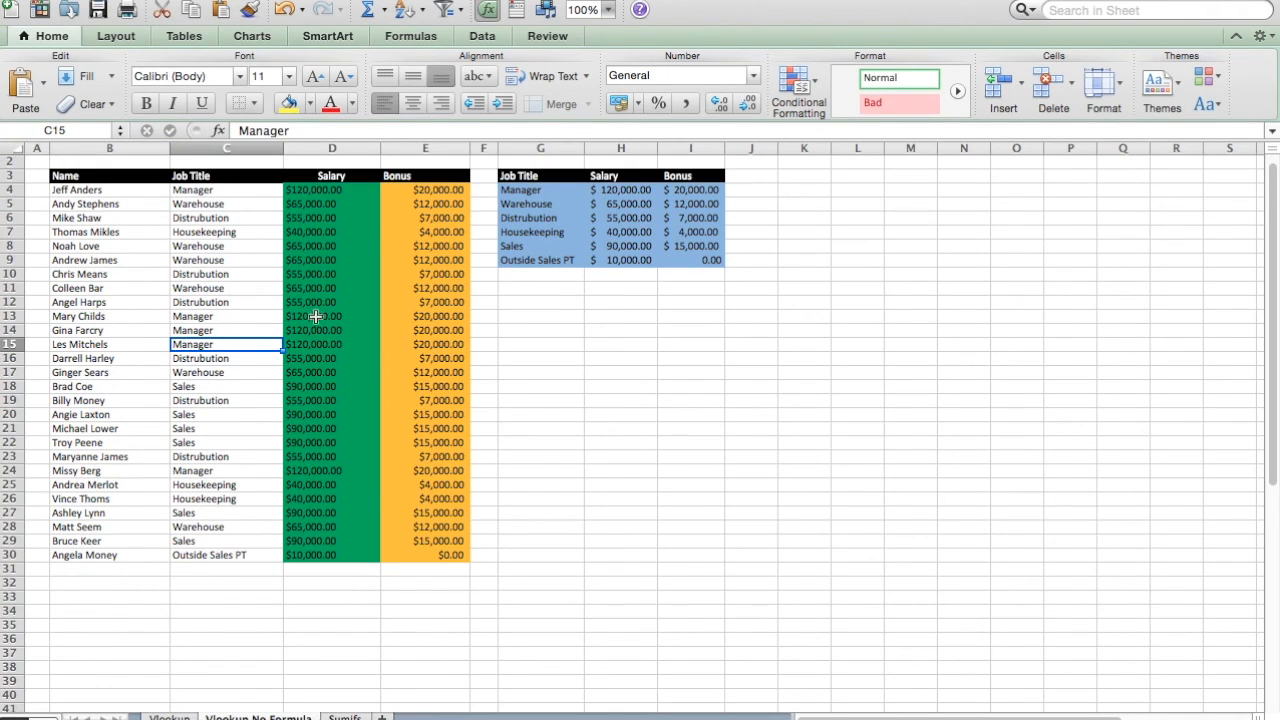